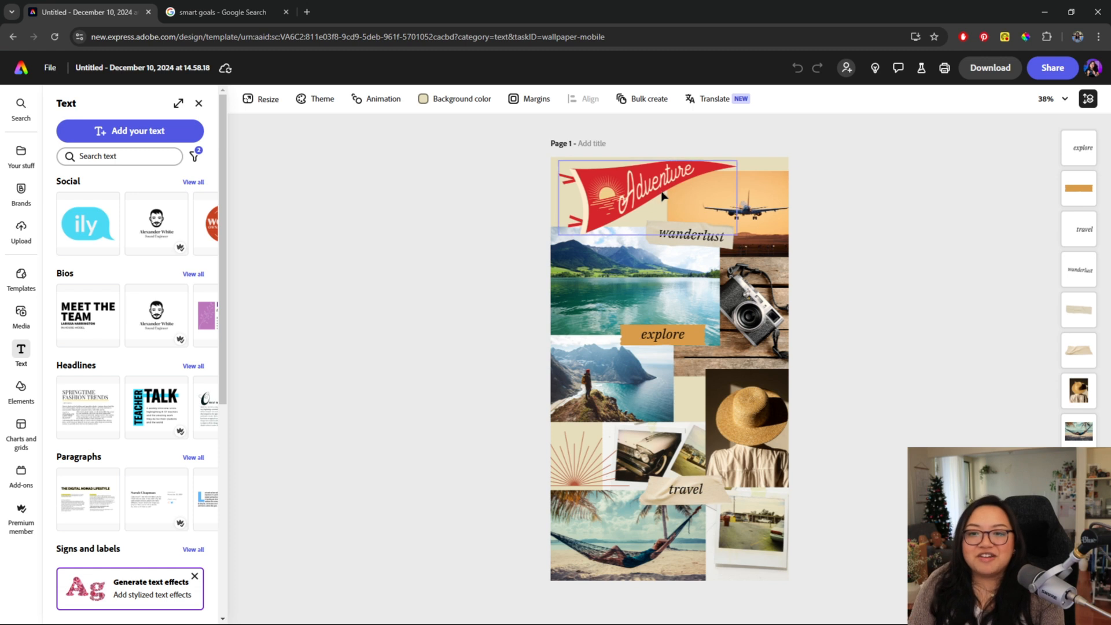
Step: Nudge the red Adventure pennant slightly down and to the left on the collage page
left_click(662, 197)
left_click(833, 256)
left_click(622, 190)
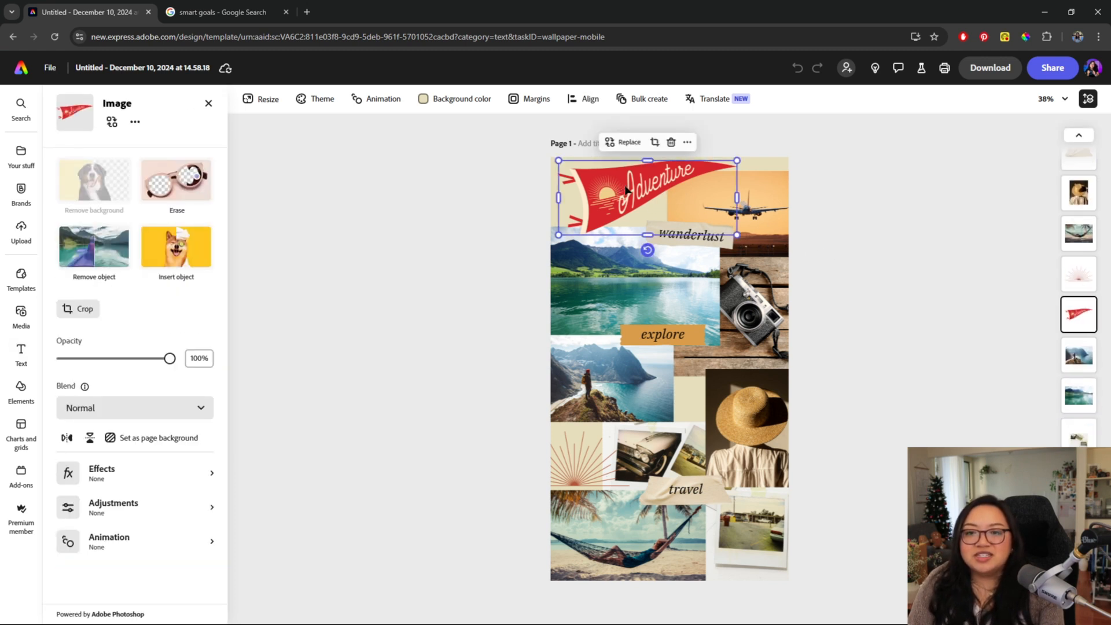
left_click_drag(626, 190, 619, 202)
Step: Select the airplane, camera, lake, straw hat and coastal cliff photos in turn to check that each is a separate element
left_click(767, 202)
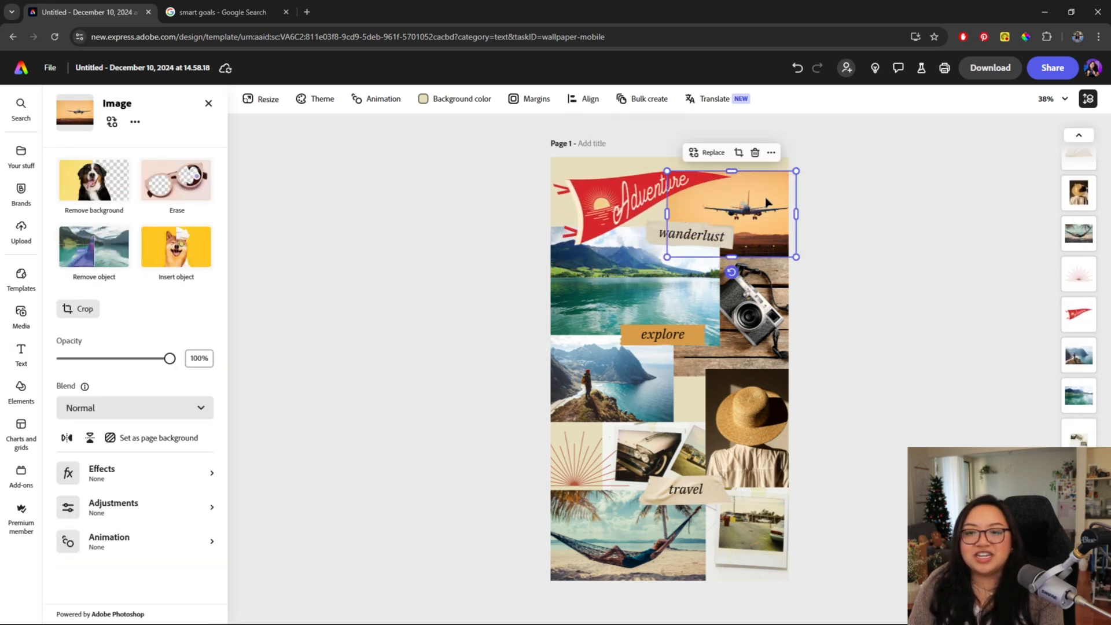
left_click(763, 301)
left_click(683, 301)
left_click(741, 414)
left_click(642, 388)
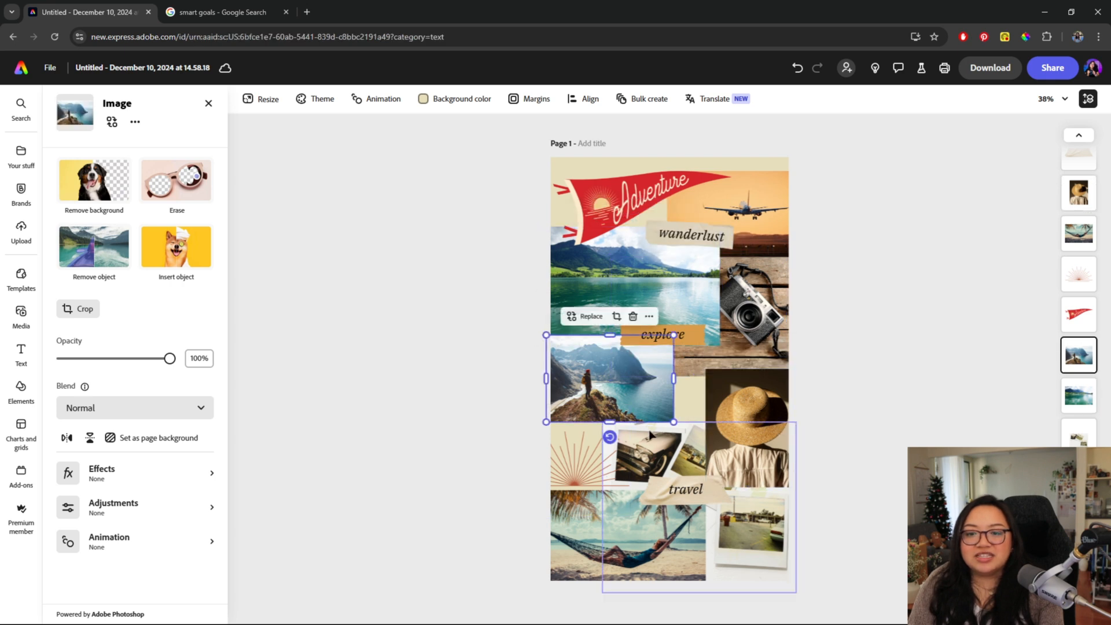
Step: Nudge the polaroid photo group slightly up and to the left
left_click(650, 435)
left_click(647, 533)
left_click(752, 533)
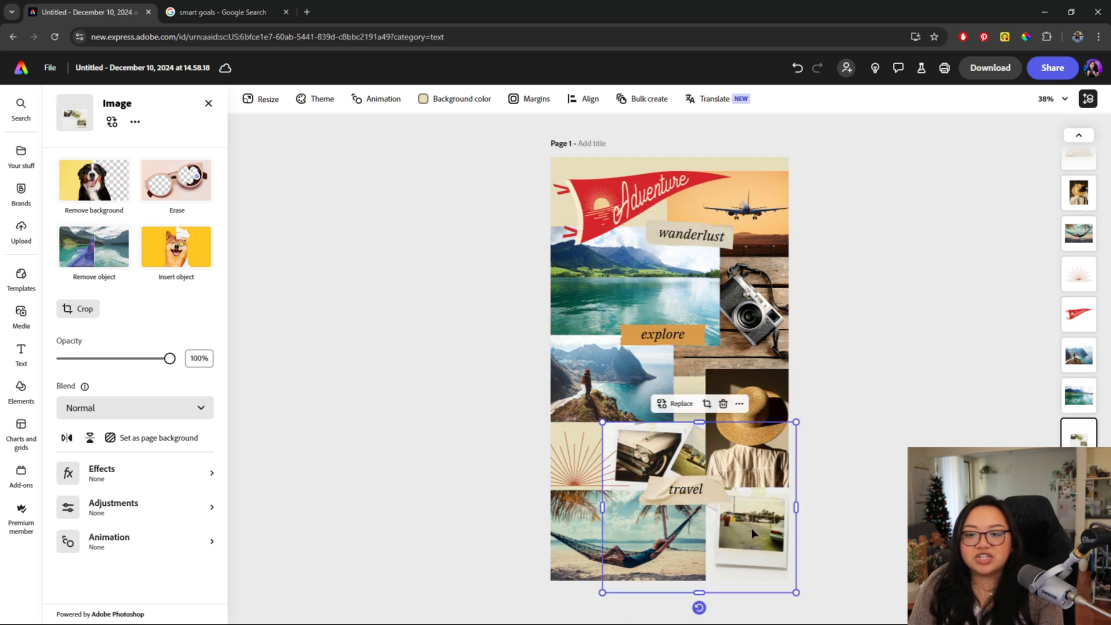
left_click_drag(747, 533, 731, 523)
Step: Select the "travel" label and the sunburst graphic in turn to inspect them, and clear the selection
left_click(687, 491)
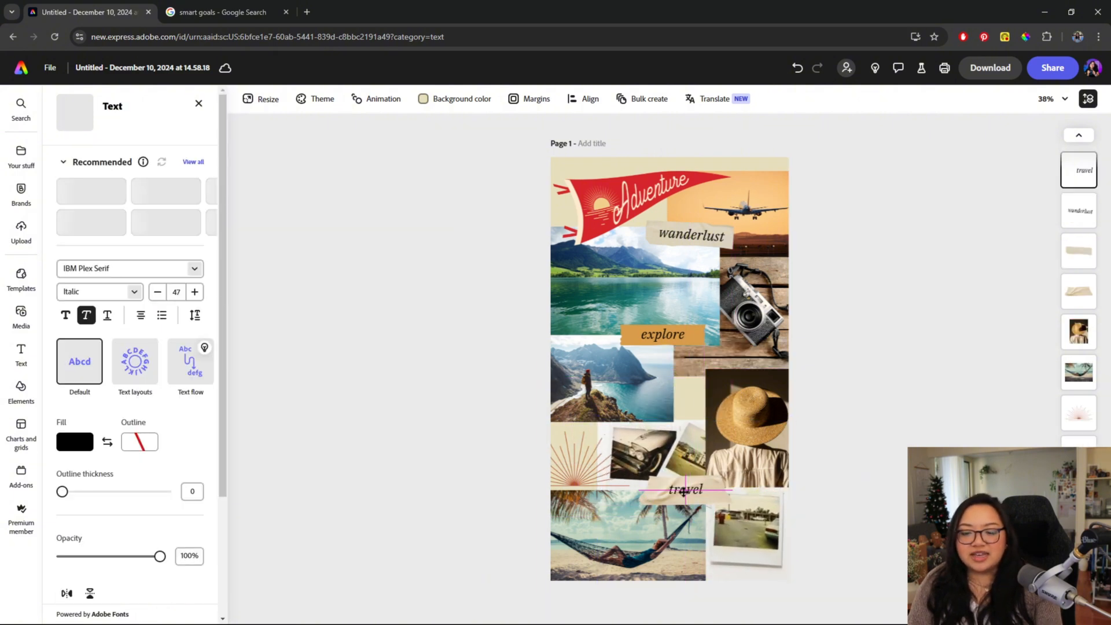
left_click(875, 481)
left_click(587, 459)
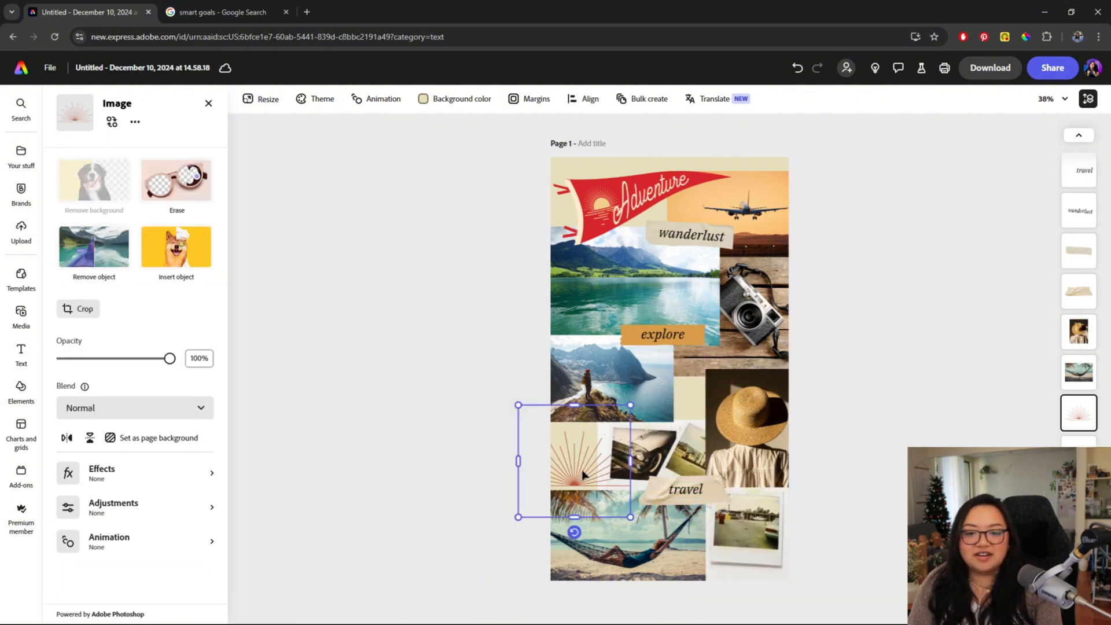
left_click(439, 424)
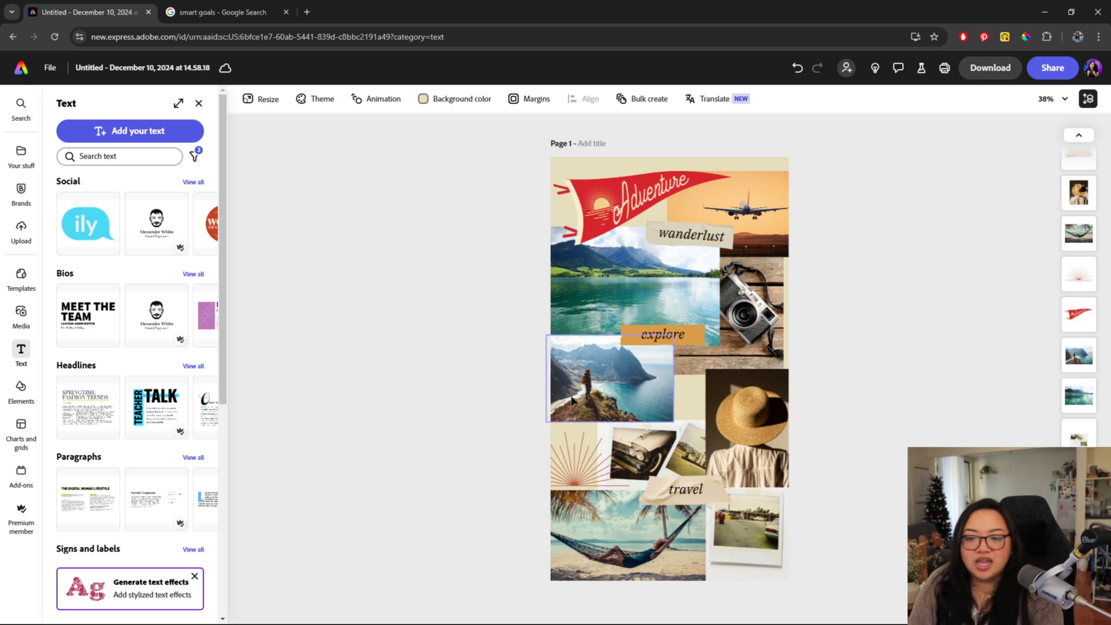
Step: Delete the straw hat photo, the polaroid group and the hammock photo from the page
left_click(755, 430)
key("Delete")
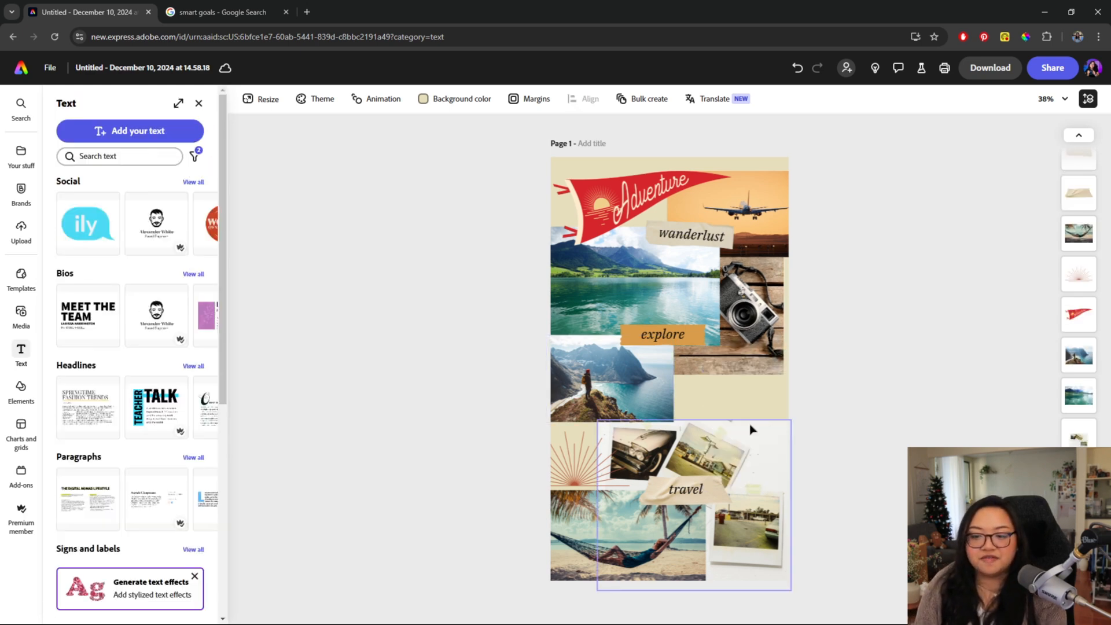
left_click(745, 531)
key("Delete")
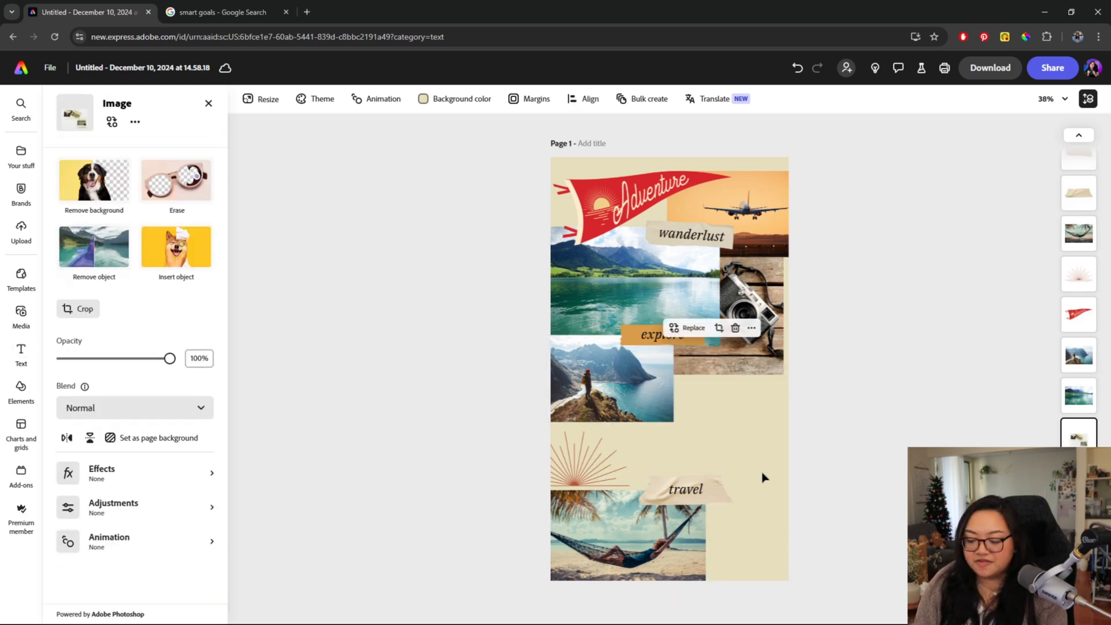
left_click(625, 545)
key("Delete")
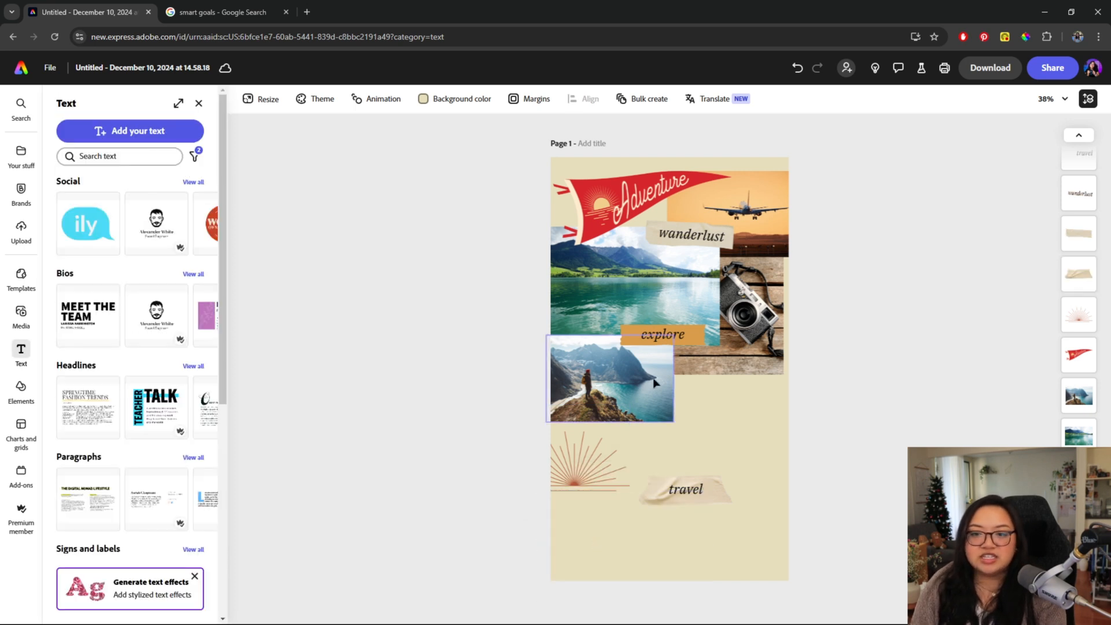
Step: Move the camera photo into the page's lower-right corner and delete the coastal cliff and lake photos
left_click_drag(783, 355, 791, 546)
left_click(611, 379)
key("Delete")
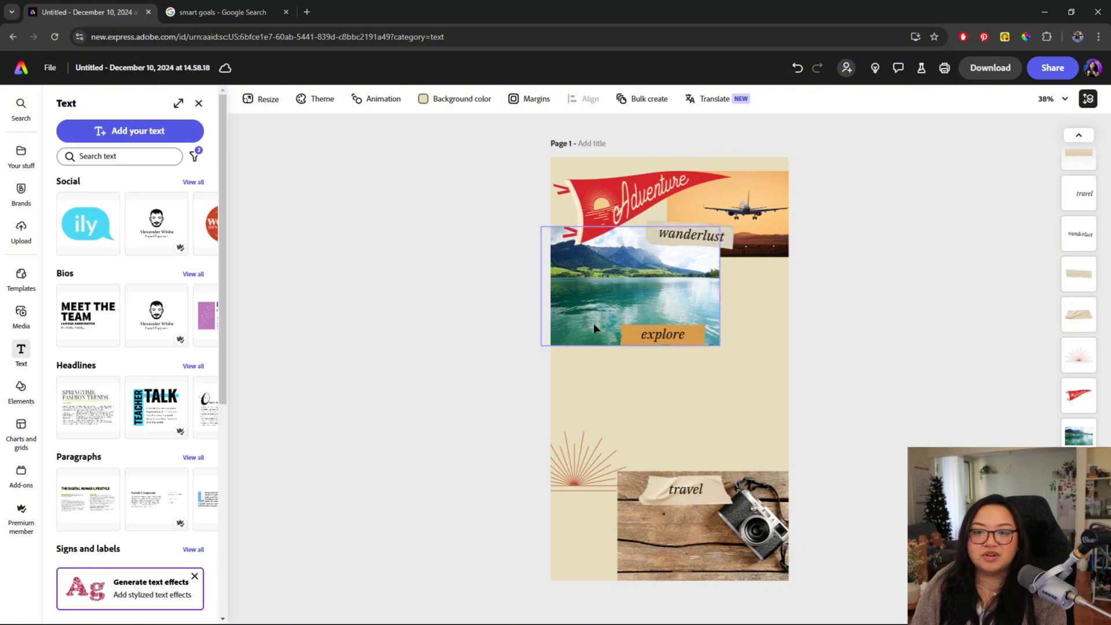
left_click_drag(559, 268, 551, 295)
key("Delete")
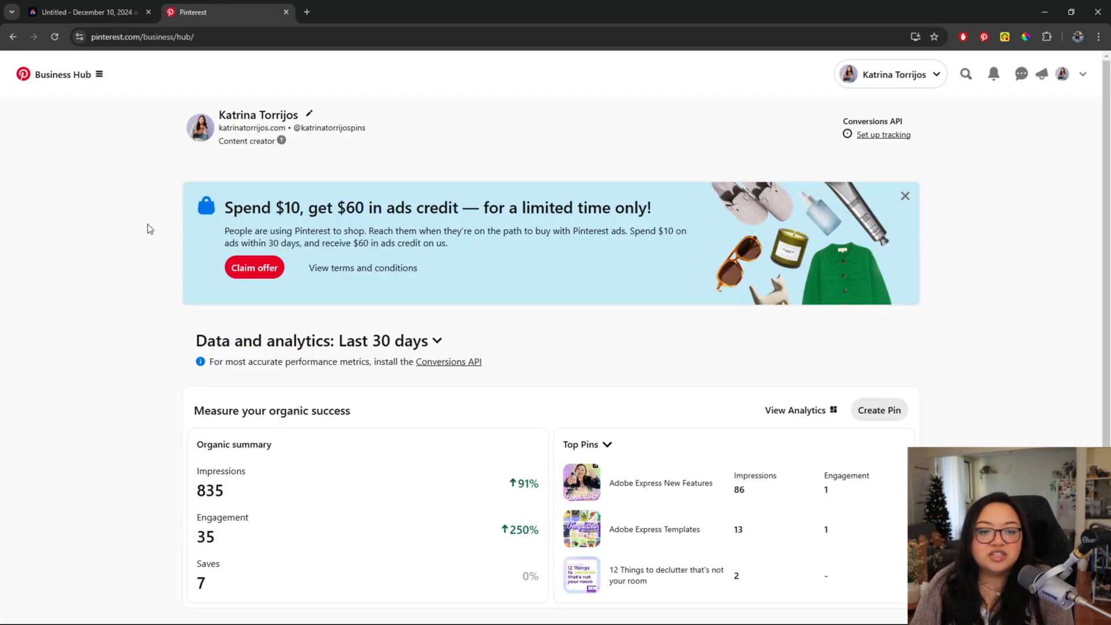
Step: Switch to Pinterest and search for "travel"
left_click(964, 75)
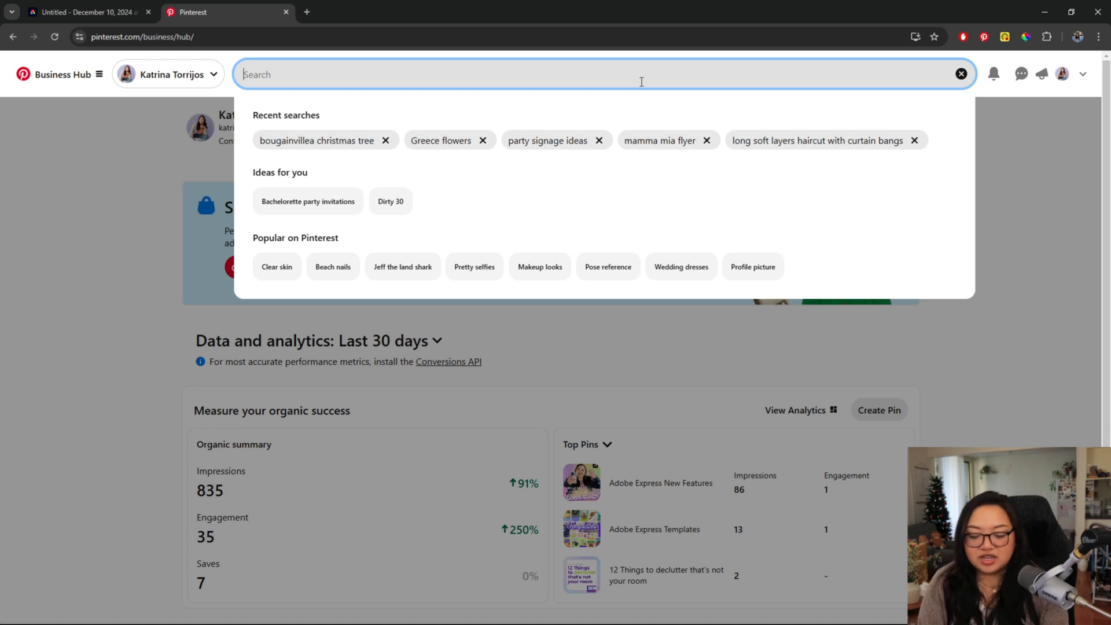
type("travel")
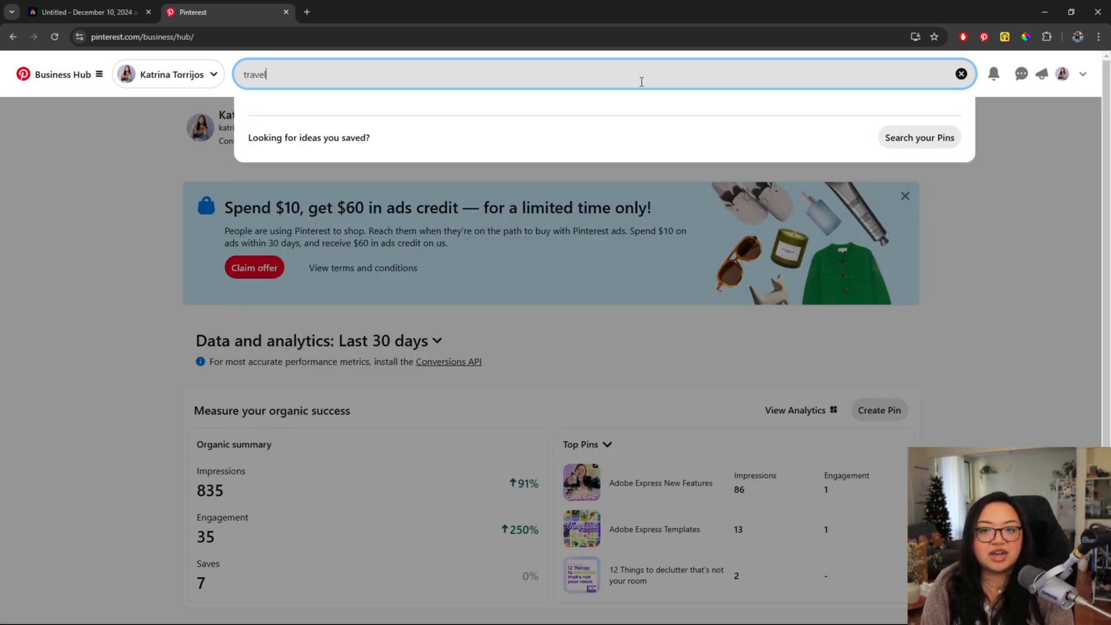
key("Return")
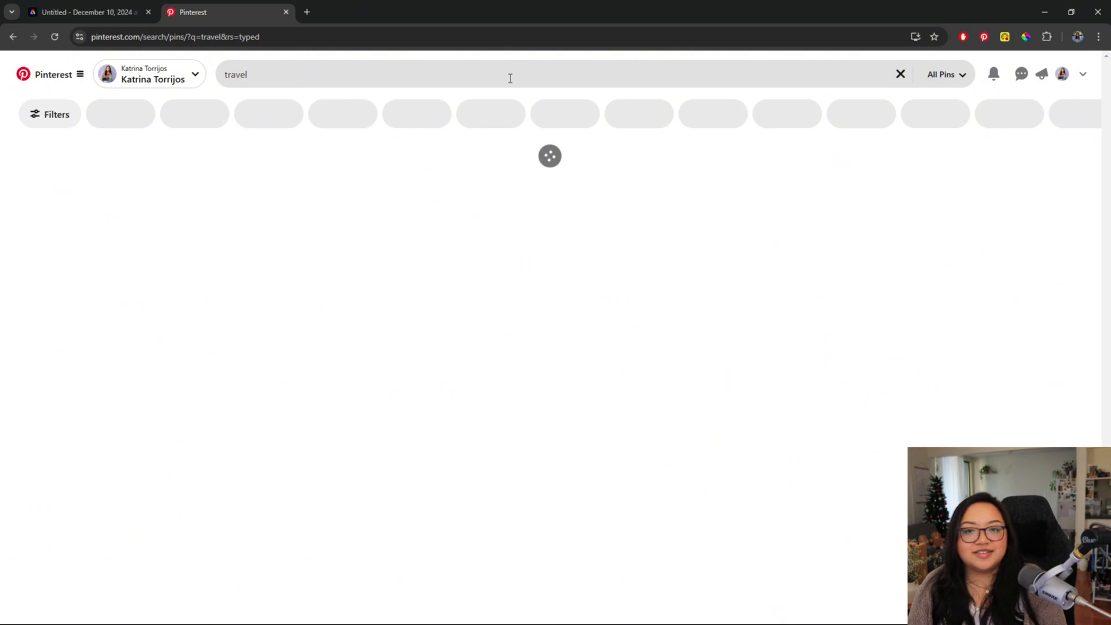
Step: Browse the Pinterest travel pins for destination and photo inspiration
scroll(379, 231, "down", 2)
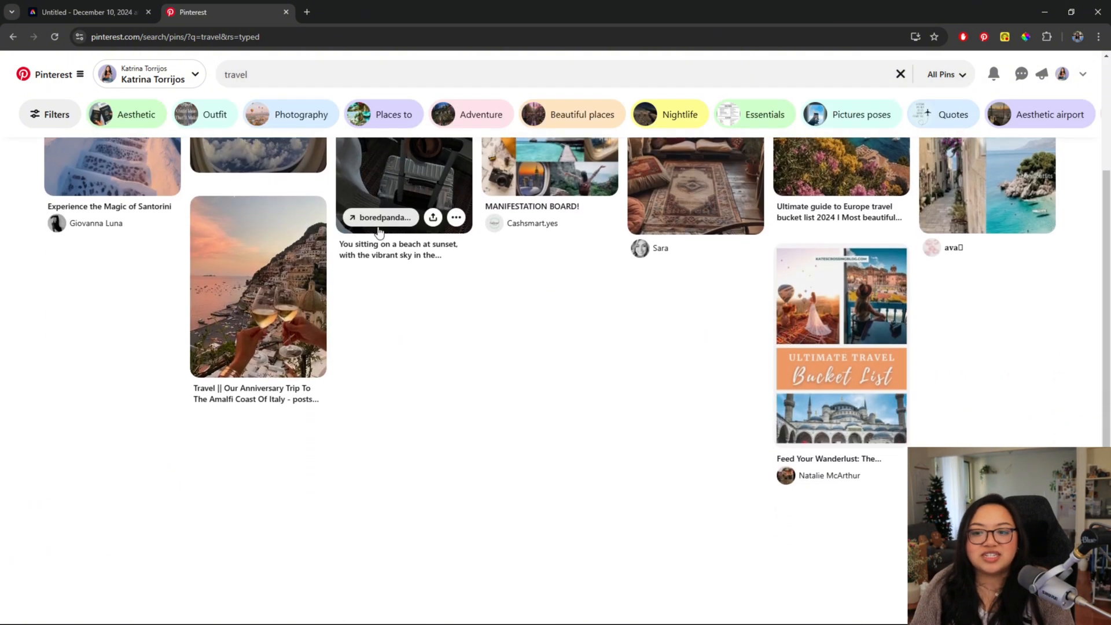
scroll(382, 233, "up", 3)
scroll(904, 370, "down", 15)
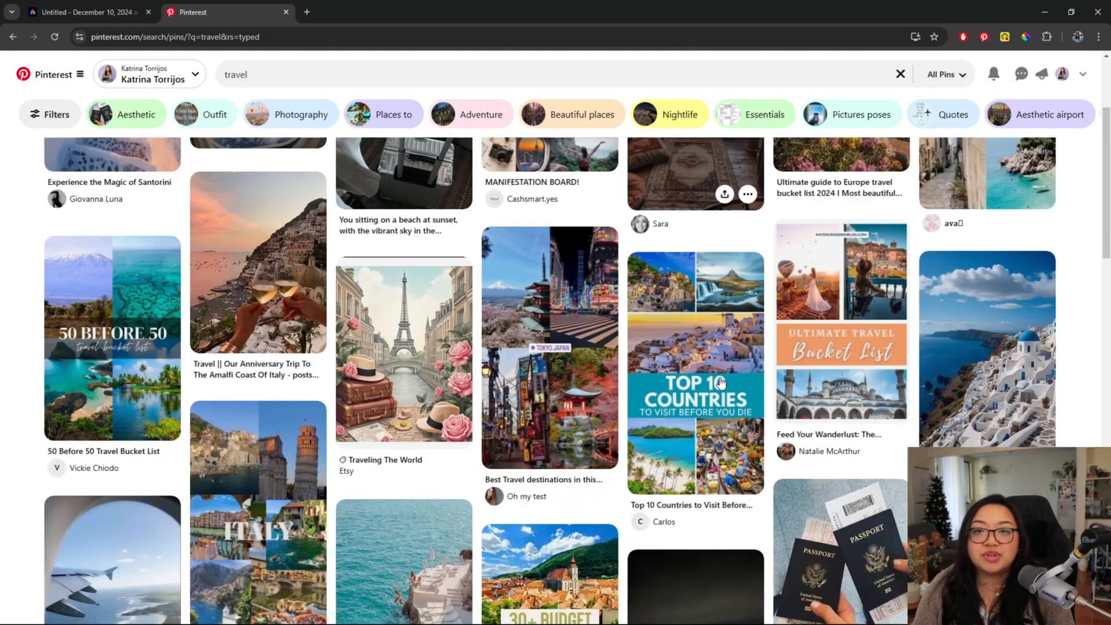
scroll(673, 350, "down", 5)
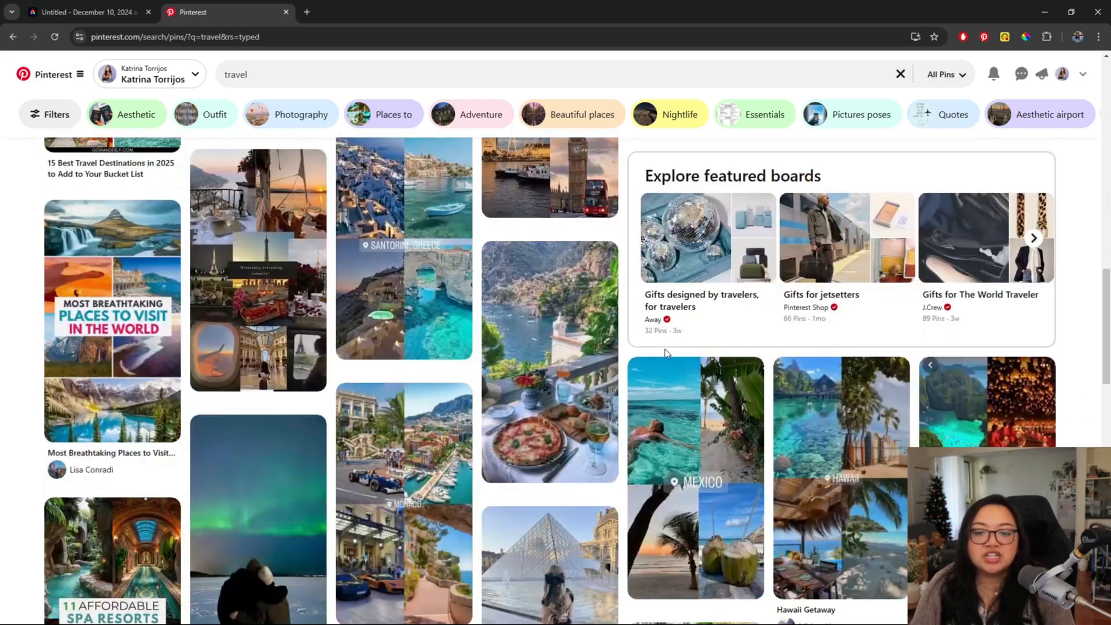
scroll(537, 373, "down", 12)
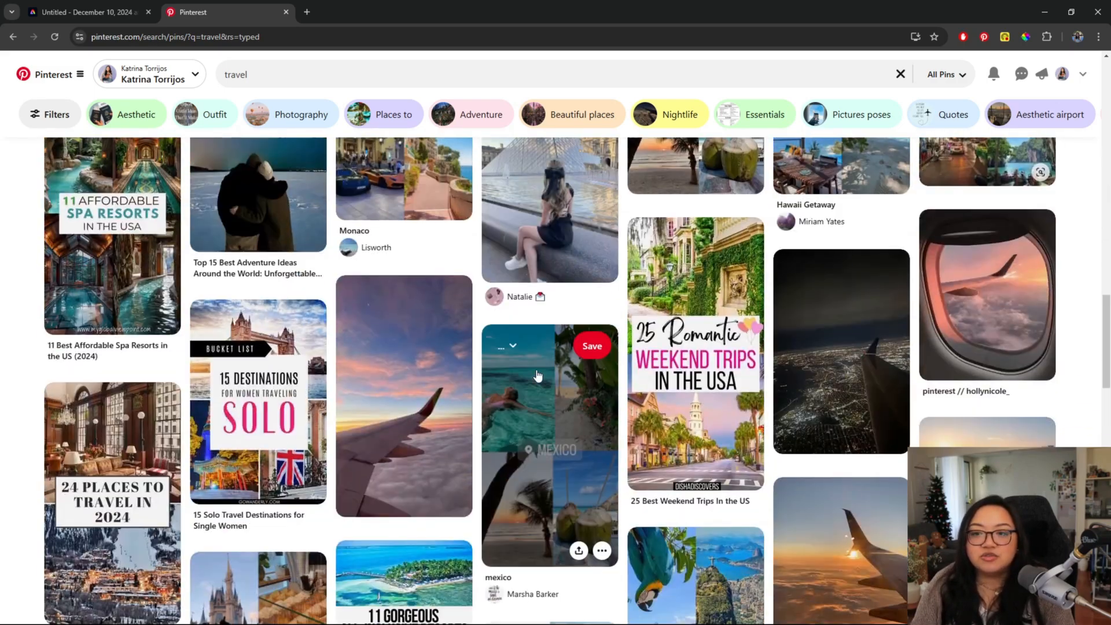
scroll(508, 369, "down", 5)
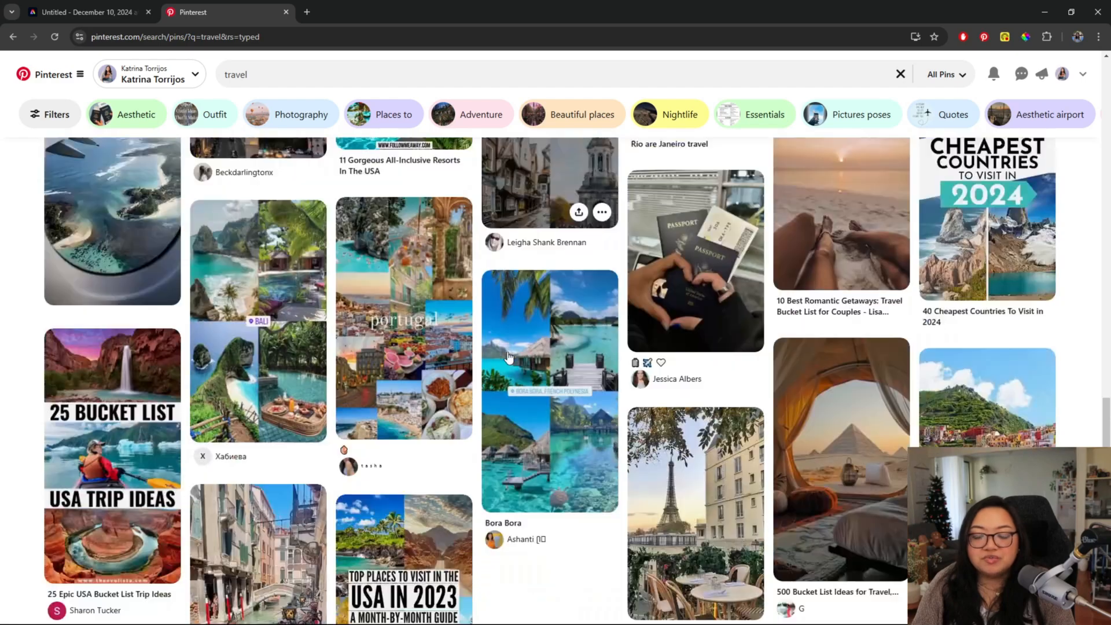
scroll(501, 366, "up", 20)
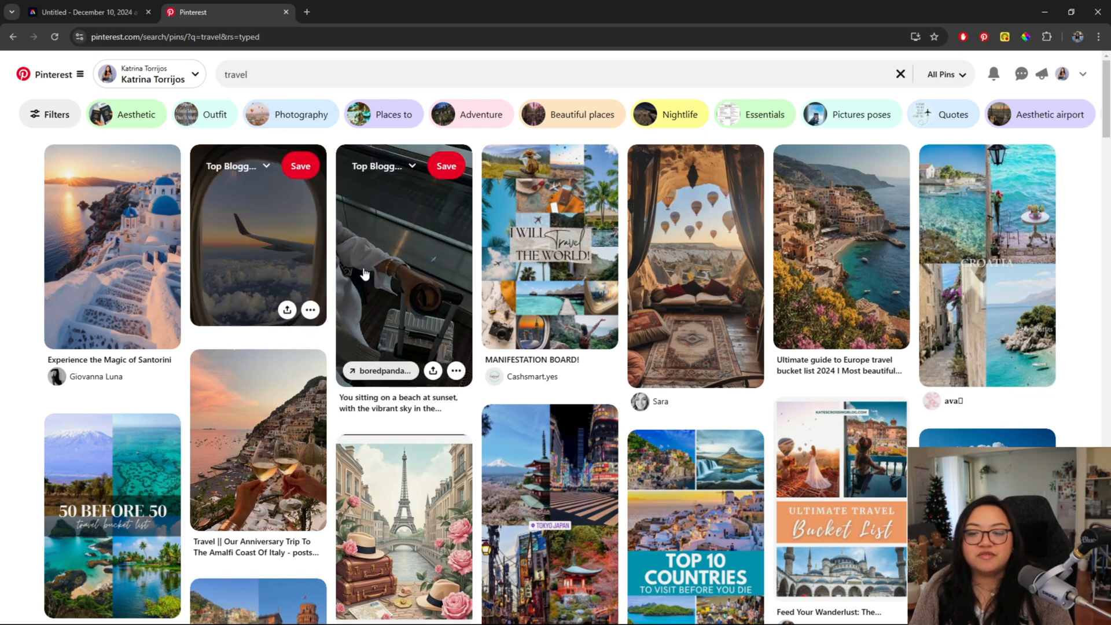
scroll(334, 278, "down", 10)
scroll(311, 267, "up", 5)
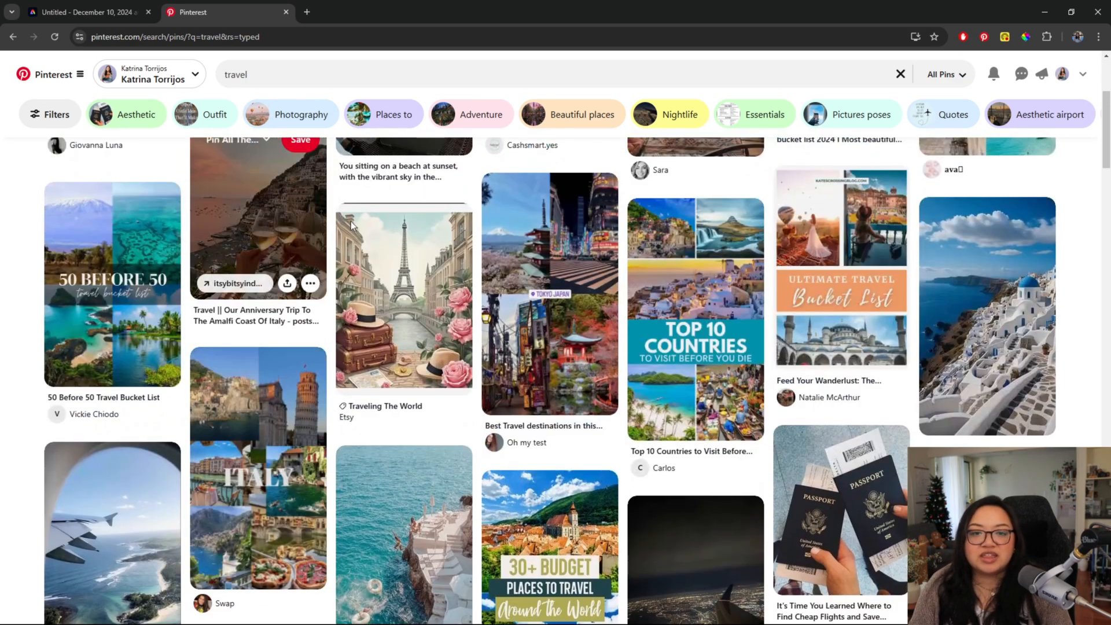
scroll(329, 255, "down", 3)
scroll(328, 255, "down", 1)
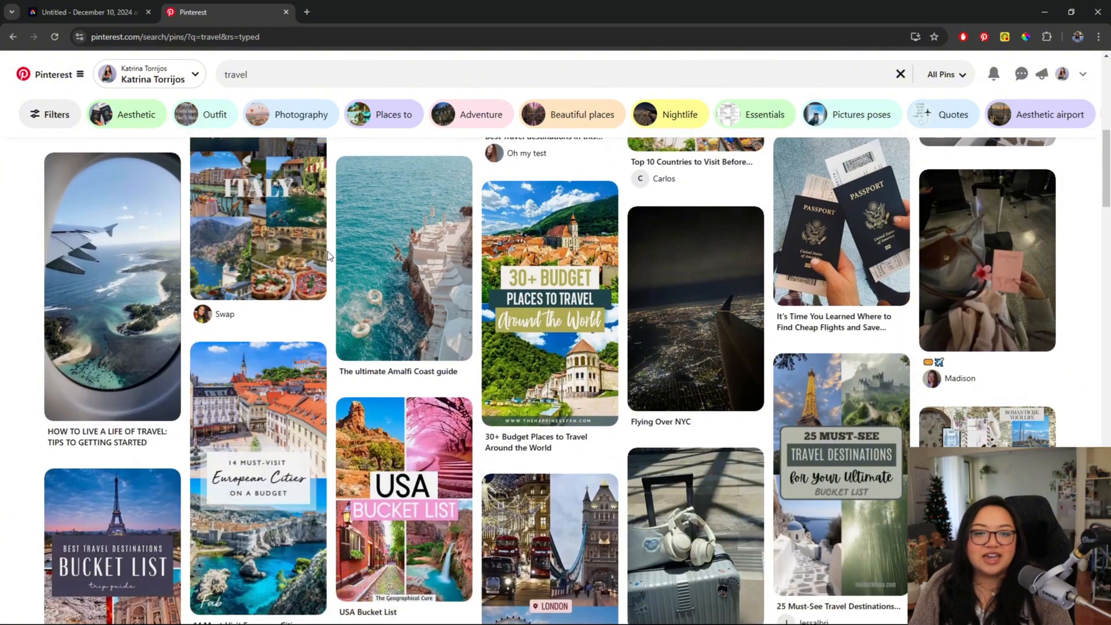
scroll(335, 231, "up", 4)
scroll(338, 220, "down", 5)
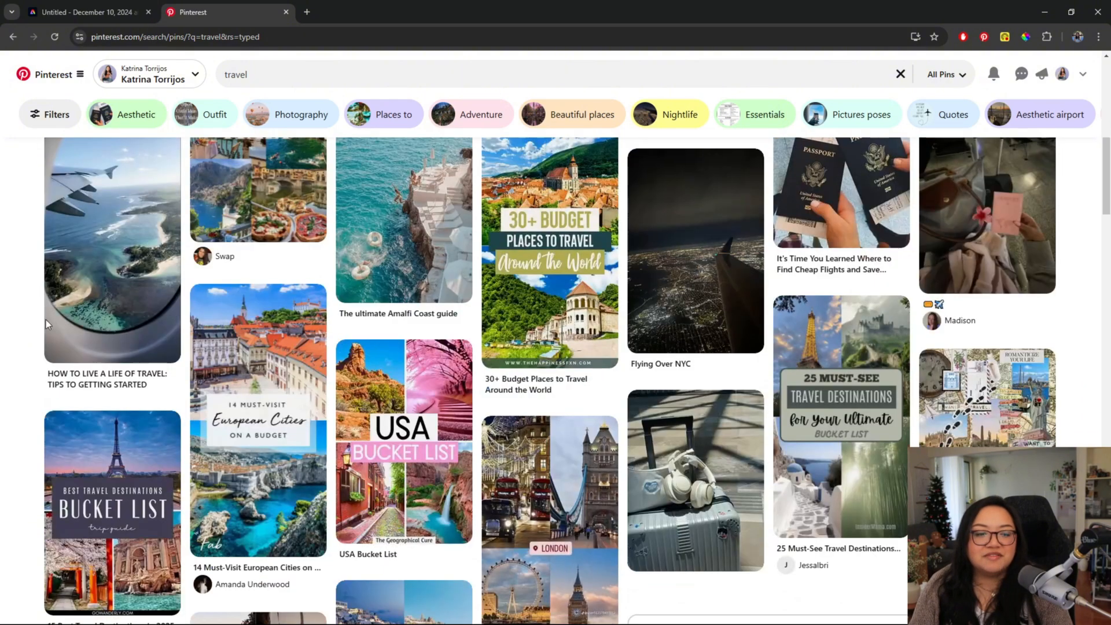
scroll(116, 261, "up", 5)
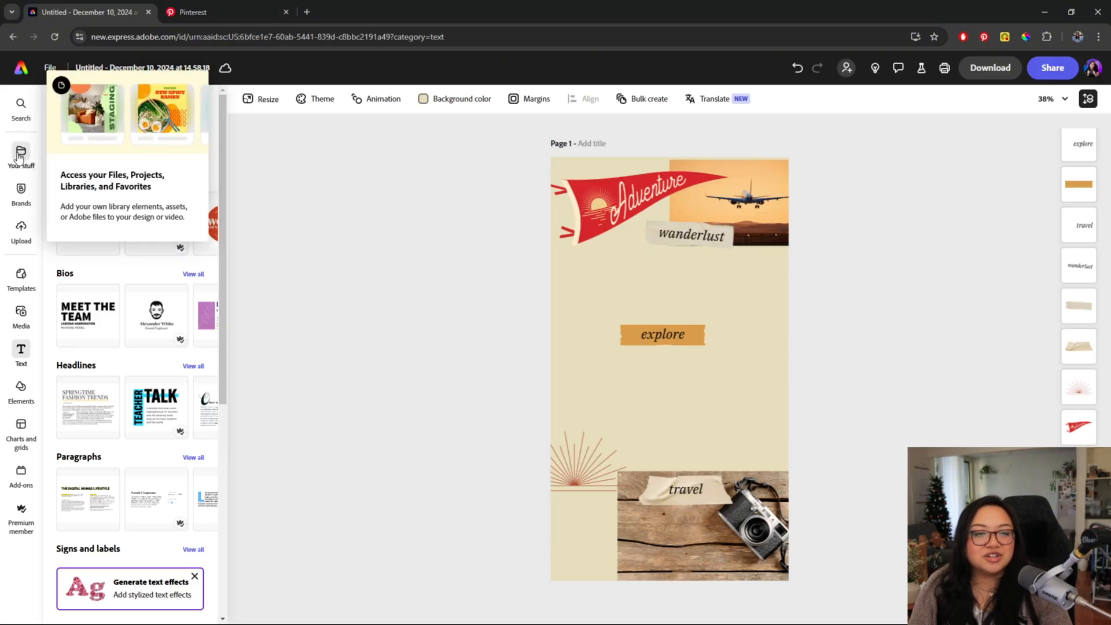
Step: Return to the Adobe Express design, search the stock photos for "hawaii" and place the flowered beach bay photo mid-page, shifted slightly left
left_click(21, 312)
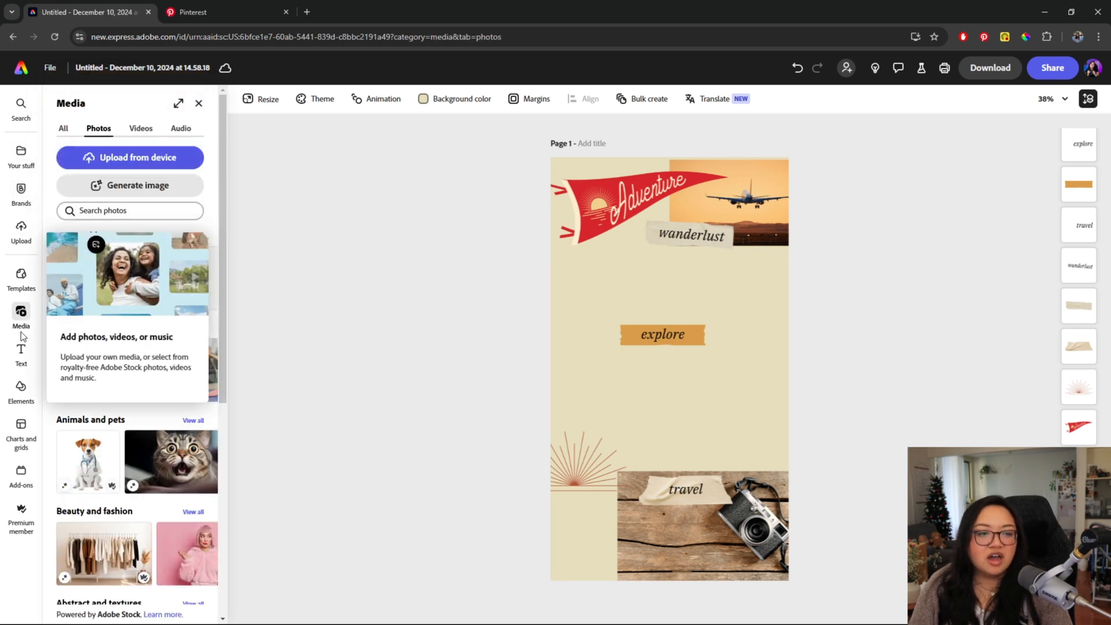
left_click(146, 209)
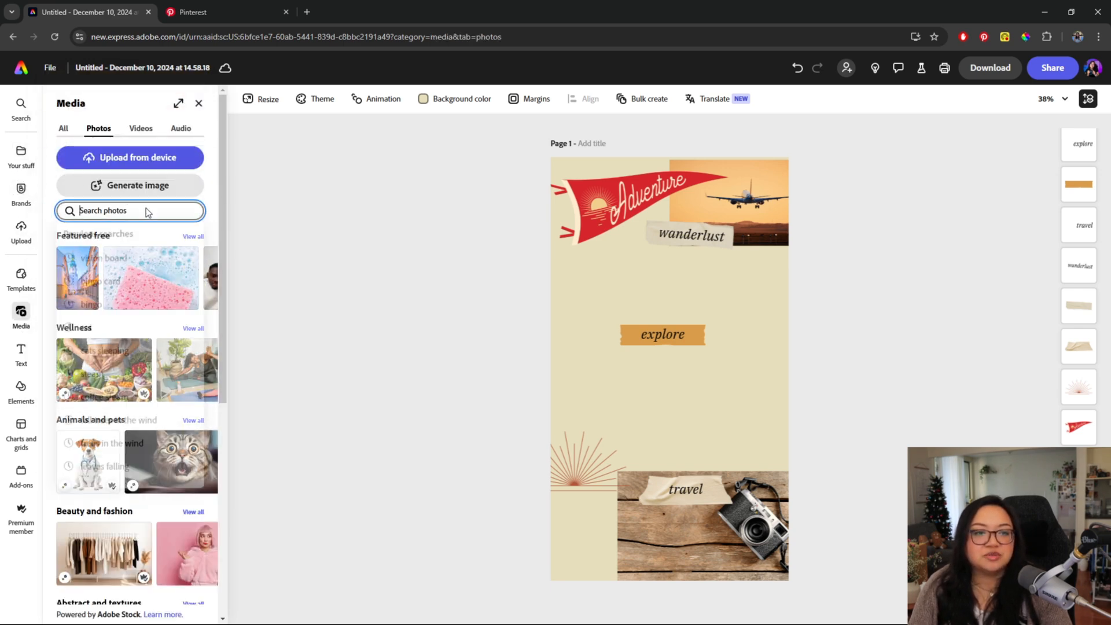
left_click(155, 214)
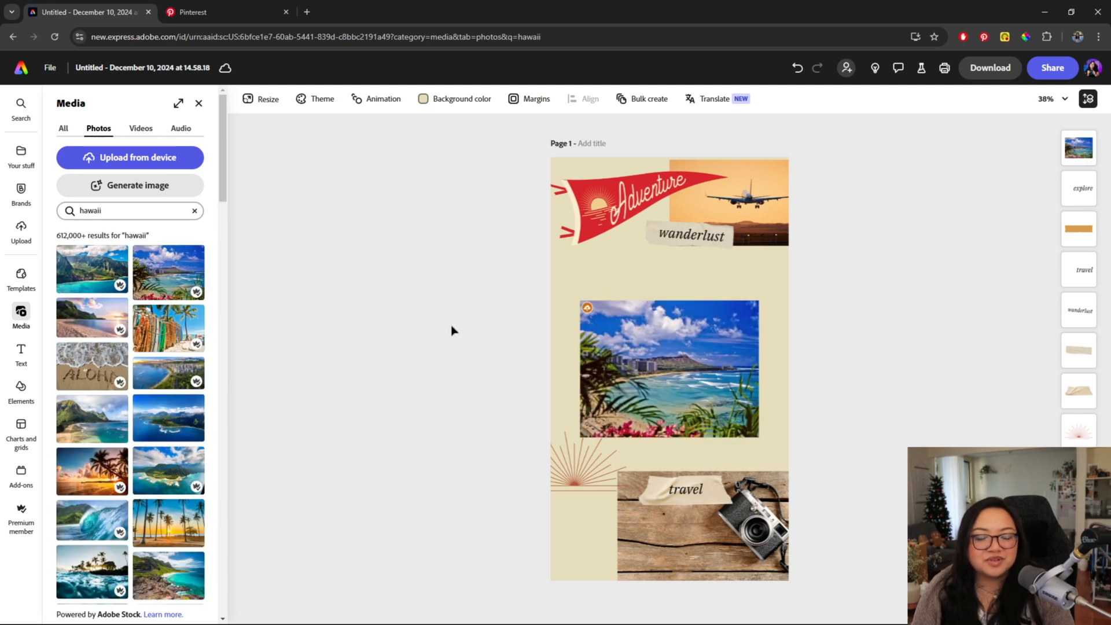
left_click_drag(643, 377, 635, 391)
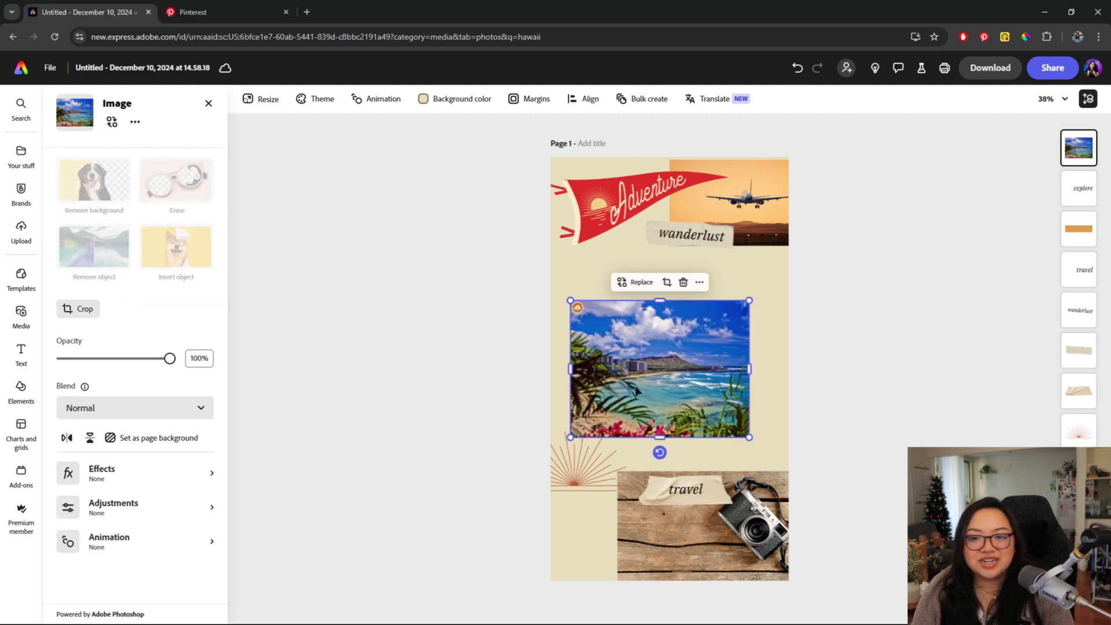
key("Delete")
scroll(132, 386, "down", 5)
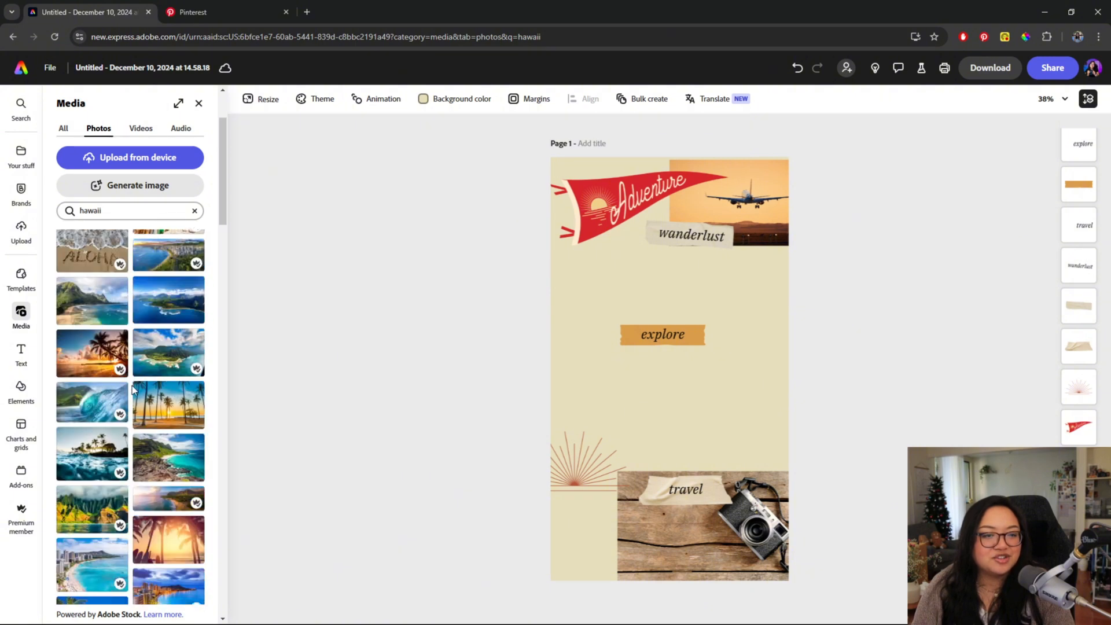
scroll(132, 386, "up", 3)
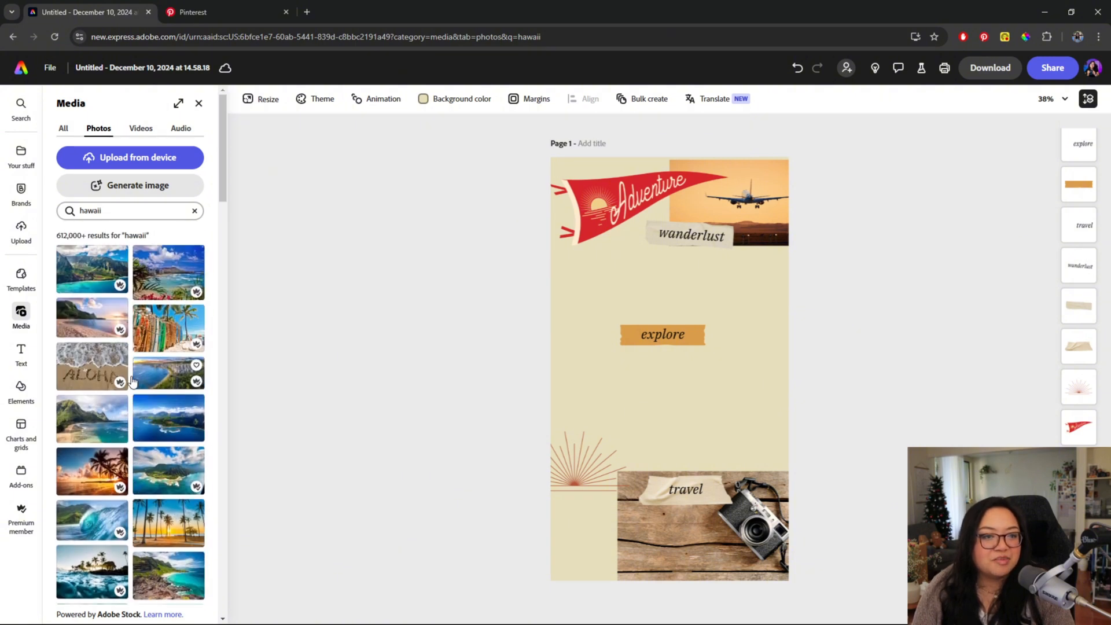
key("ctrl+z")
Step: Search the stock photos for "peaceful" and browse the results for a fitting image
left_click(158, 213)
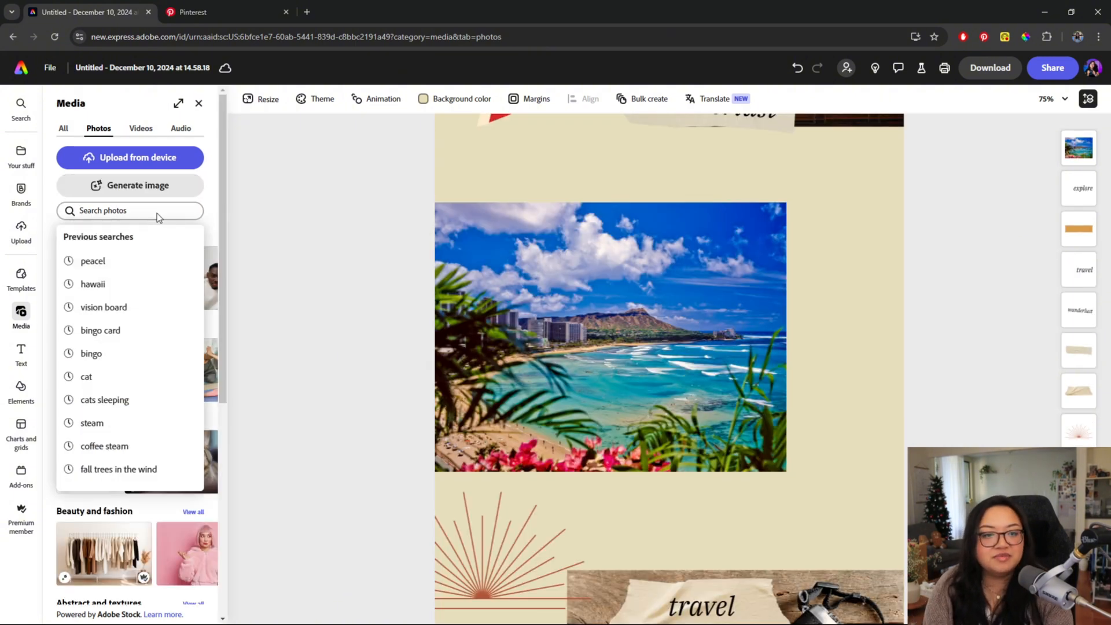
type("peaceful")
key("Return")
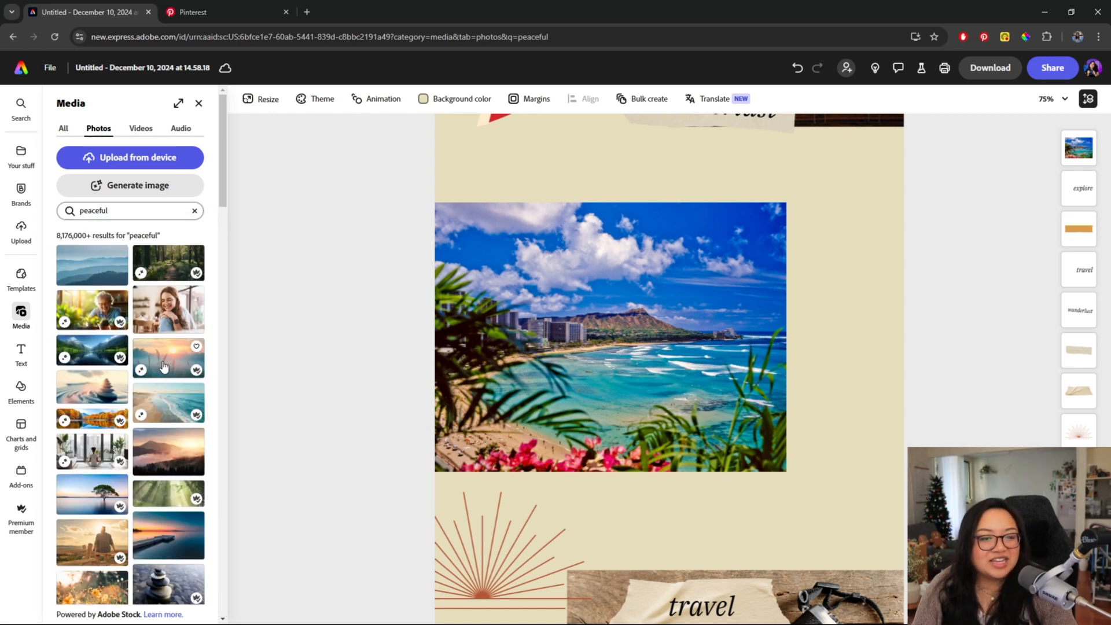
scroll(87, 427, "down", 10)
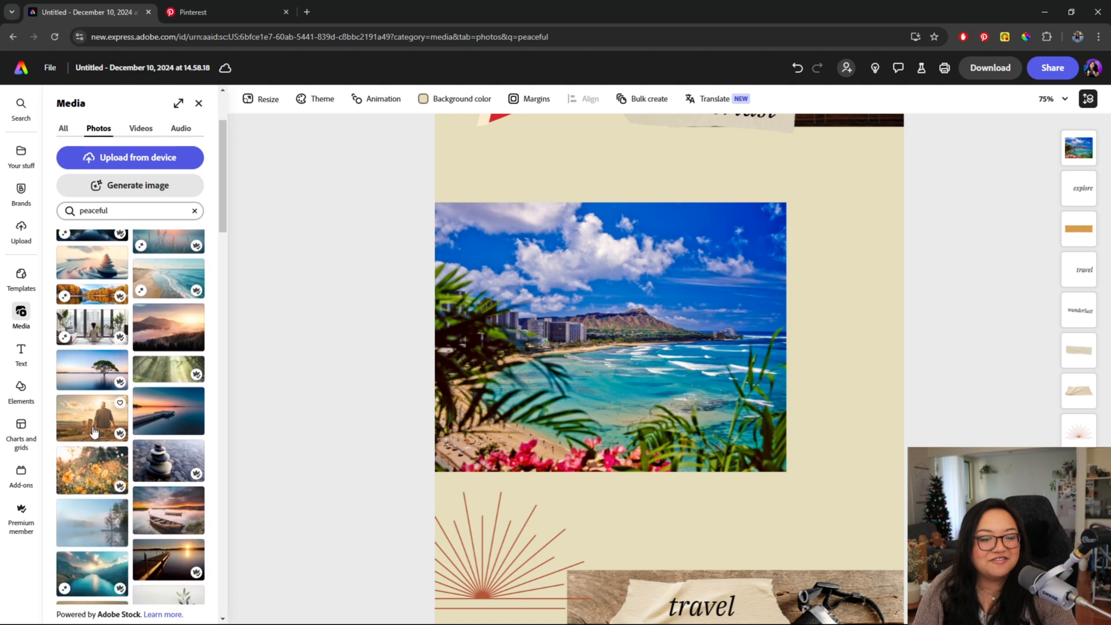
scroll(110, 451, "down", 1)
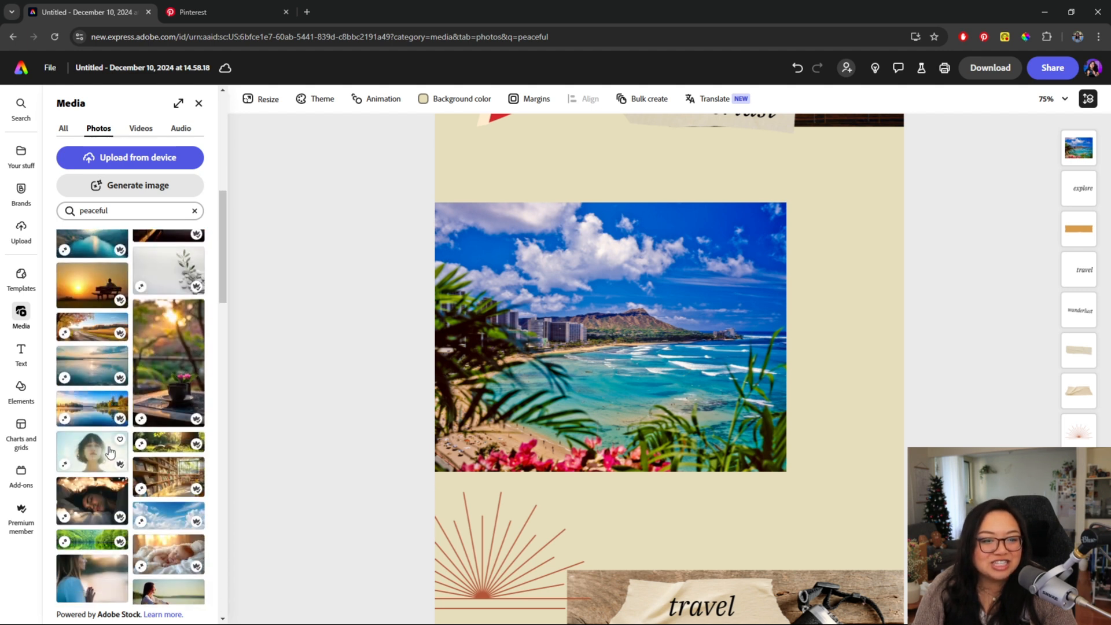
Step: Browse further through the "peaceful" stock photos, looking for a nature scene that suits the travel collage
scroll(102, 457, "down", 4)
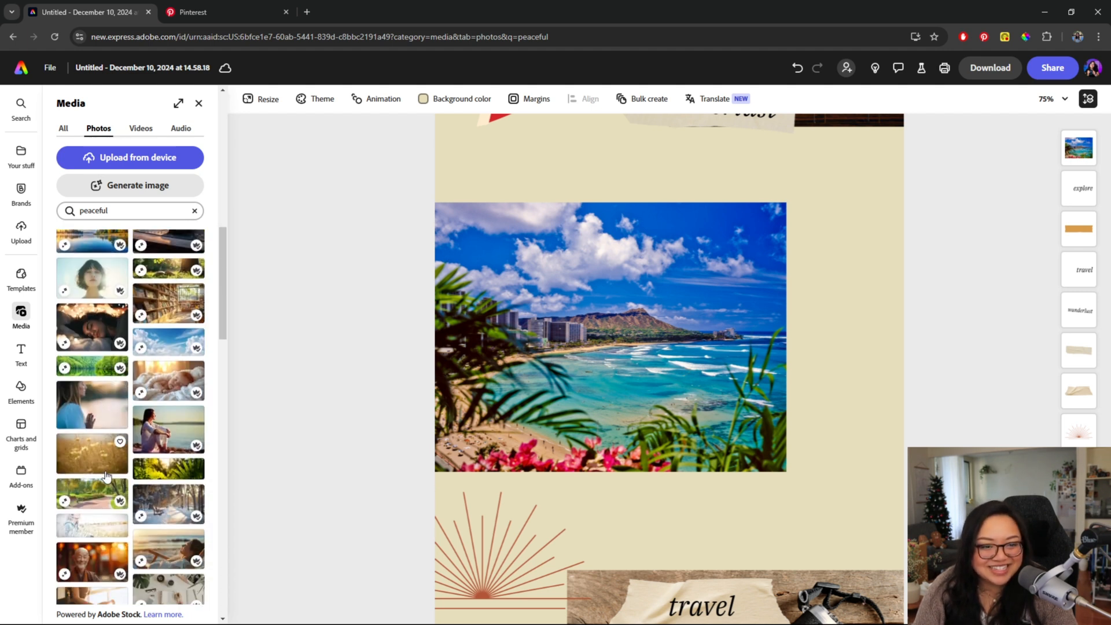
scroll(107, 476, "down", 6)
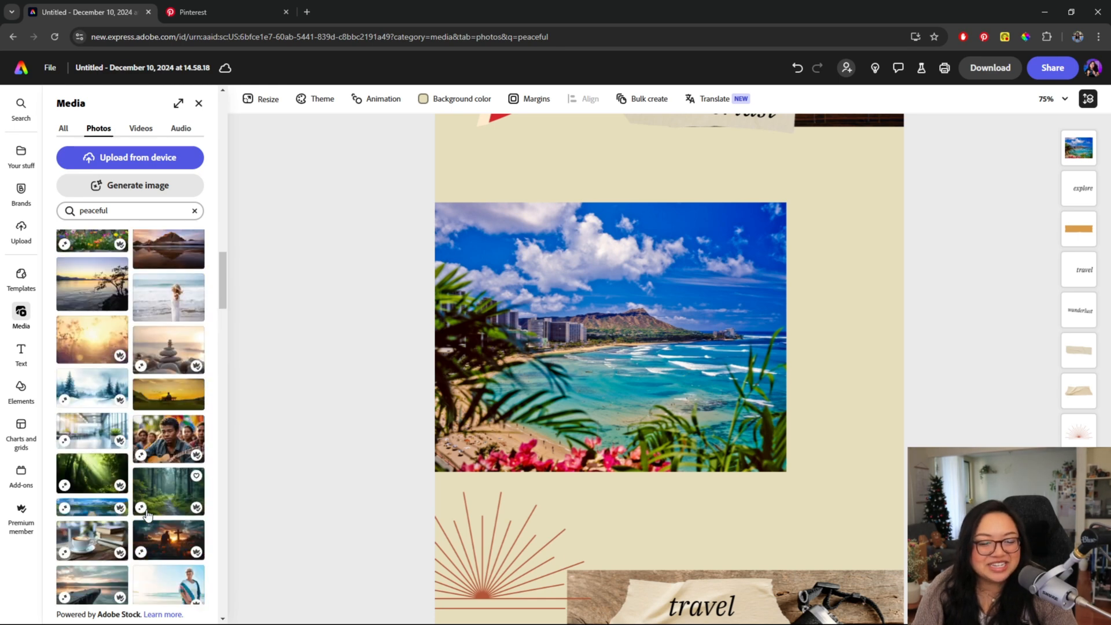
scroll(147, 514, "up", 10)
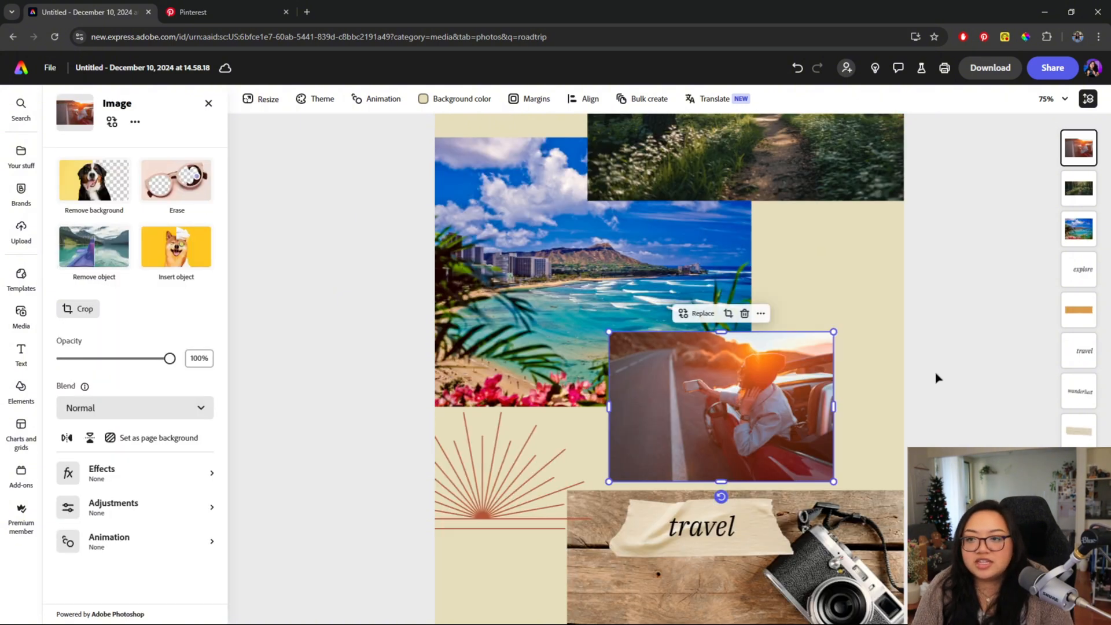
Step: Shift the Hawaii beach photo slightly up and to the left so that it overlaps the forest path photo
scroll(915, 353, "up", 5)
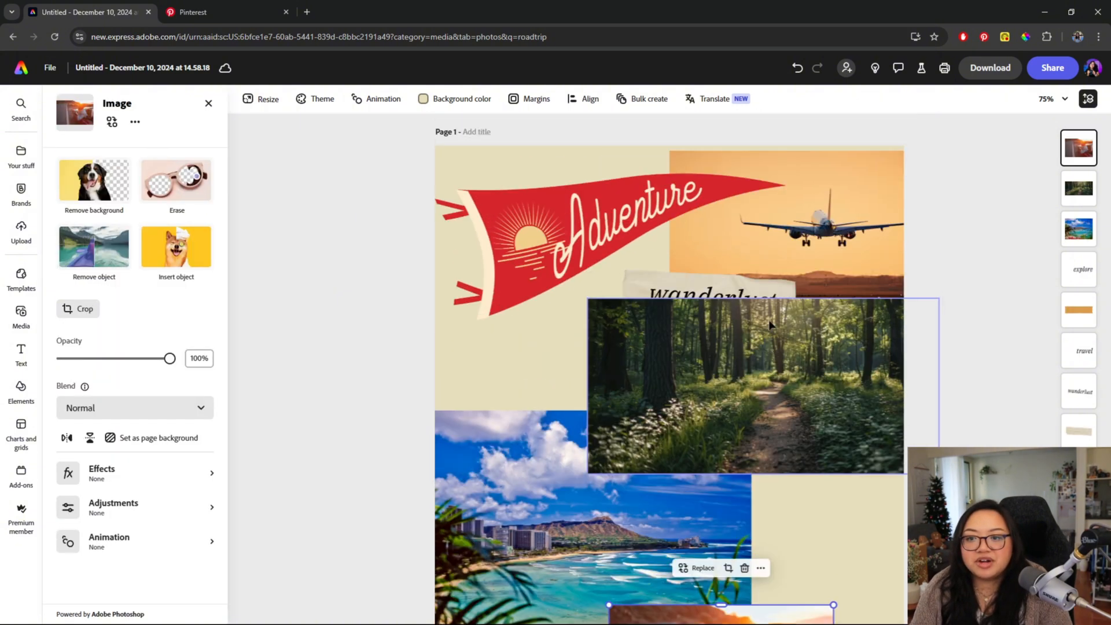
scroll(784, 377, "down", 2)
scroll(926, 261, "up", 1)
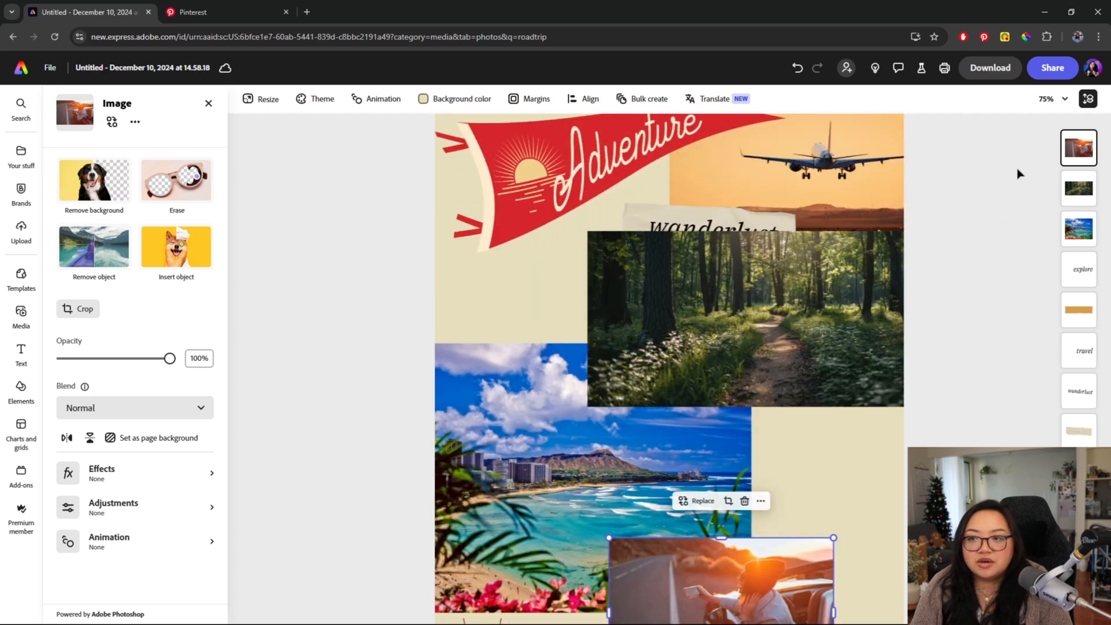
left_click(1049, 99)
left_click(1017, 228)
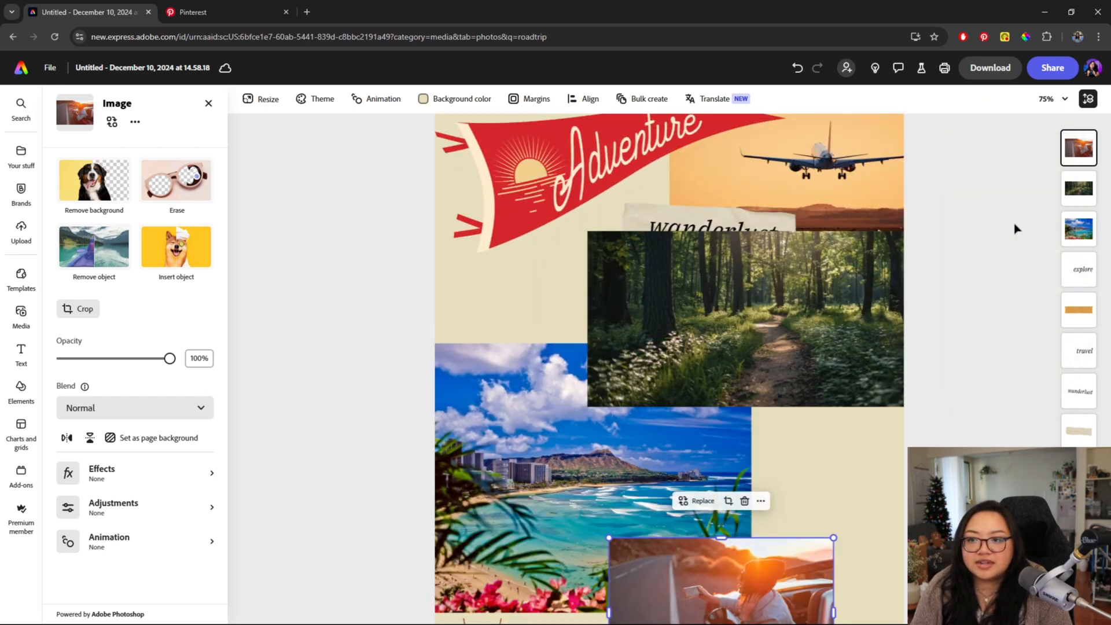
left_click(1052, 103)
left_click(1015, 188)
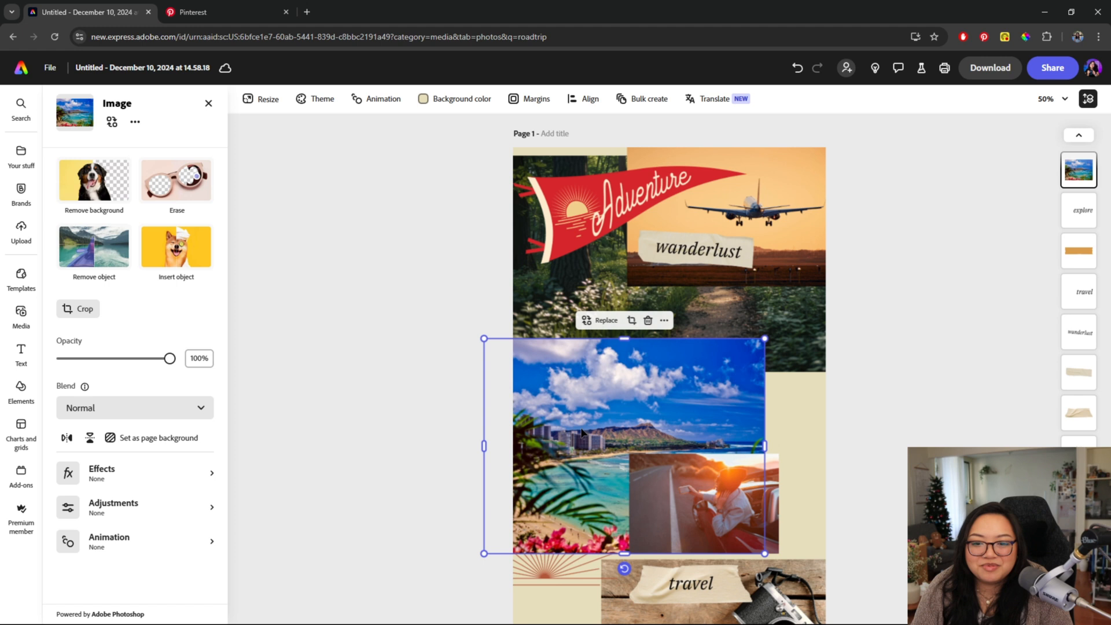
left_click_drag(559, 427, 559, 415)
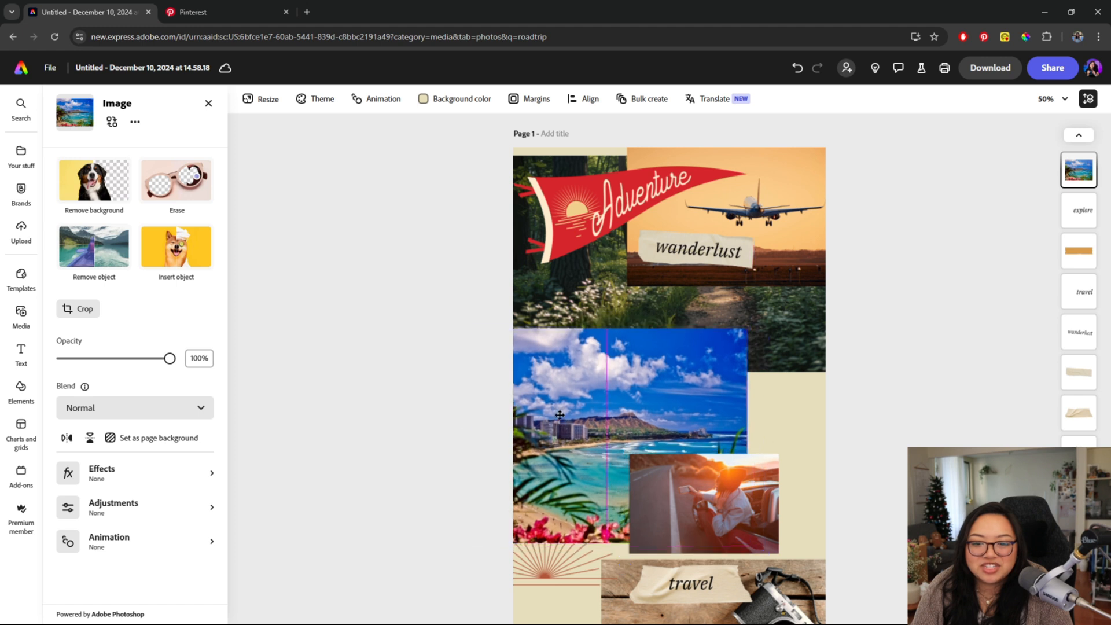
Step: Enlarge the road trip photo and move it over the beach photo toward the page's right edge
left_click_drag(741, 507, 817, 424)
left_click_drag(706, 470, 637, 517)
scroll(603, 471, "down", 1)
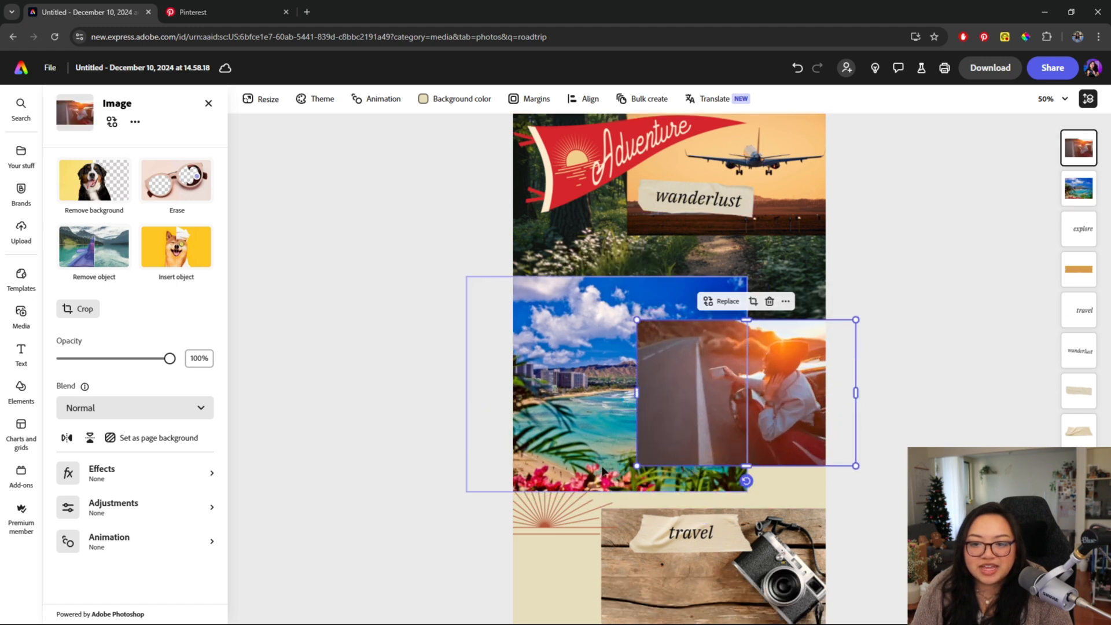
scroll(603, 472, "down", 1)
left_click_drag(718, 336, 717, 372)
Step: Place the road trip photo at the page's left edge below the beach photo and reposition the camera photo beside it
left_click_drag(667, 557, 529, 542)
left_click_drag(530, 542, 692, 543)
left_click_drag(795, 363, 598, 412)
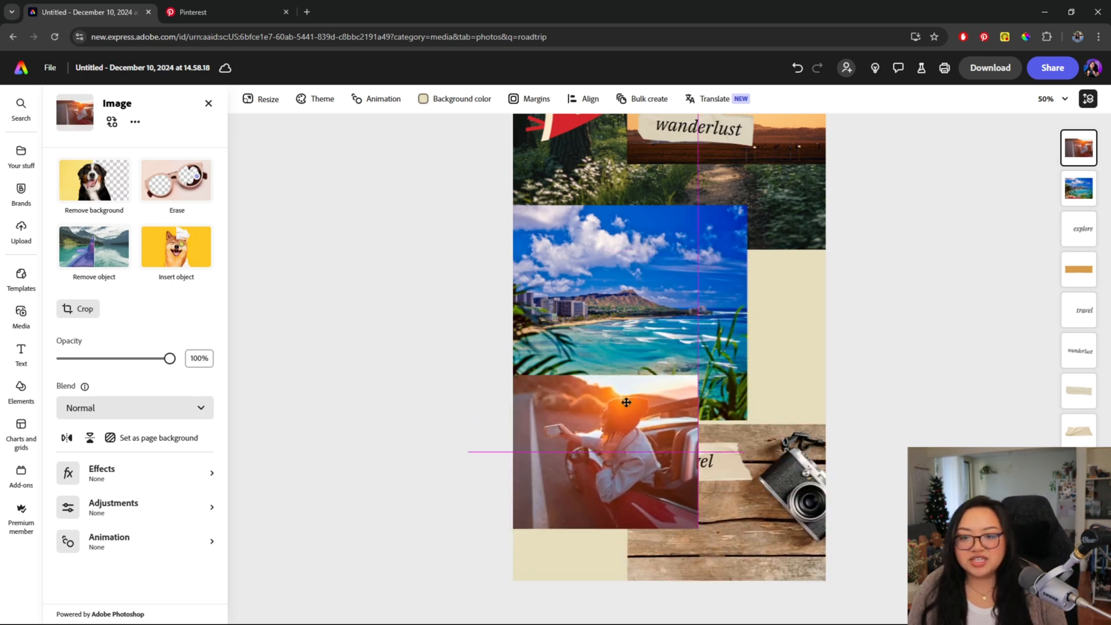
left_click_drag(814, 509, 778, 503)
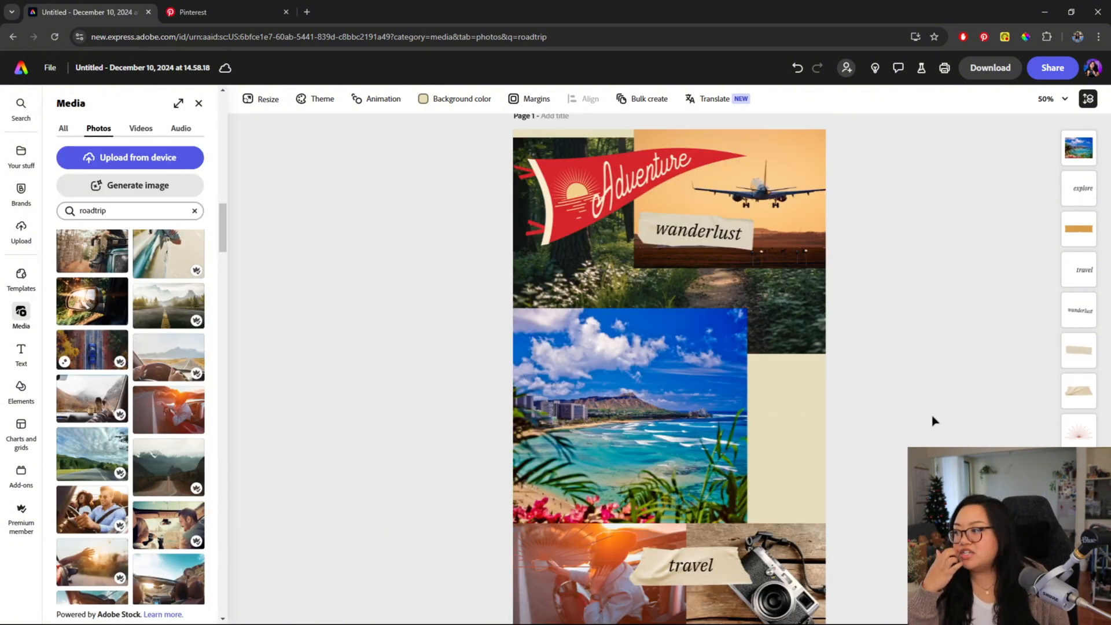
Step: Nudge the "explore" text slightly right on its orange strip over the beach photo
scroll(878, 402, "down", 3)
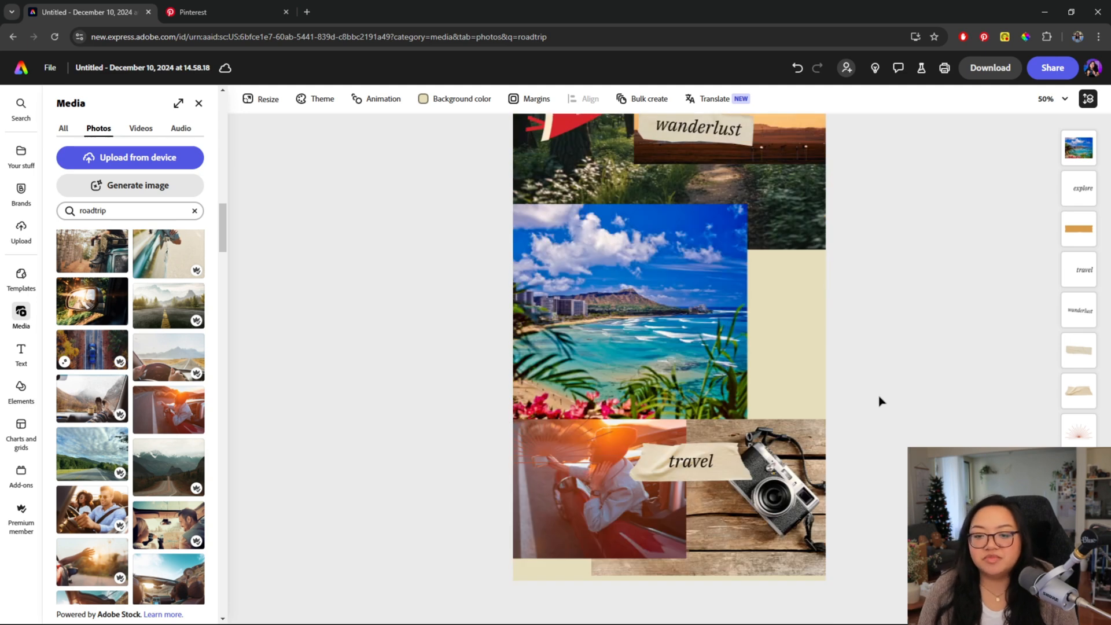
left_click(579, 512)
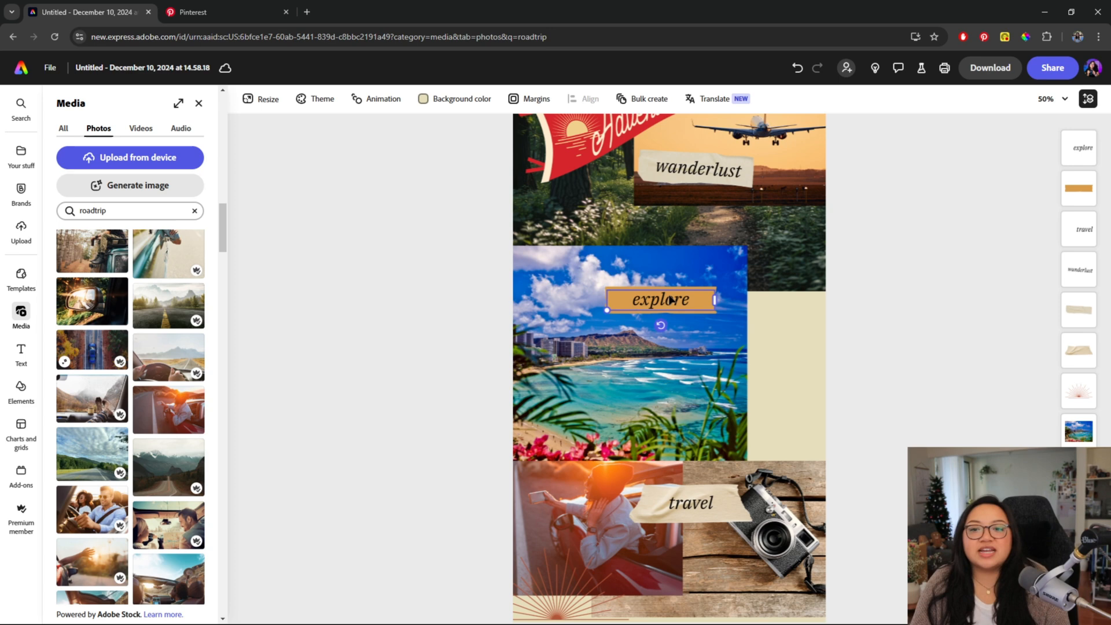
left_click(671, 299)
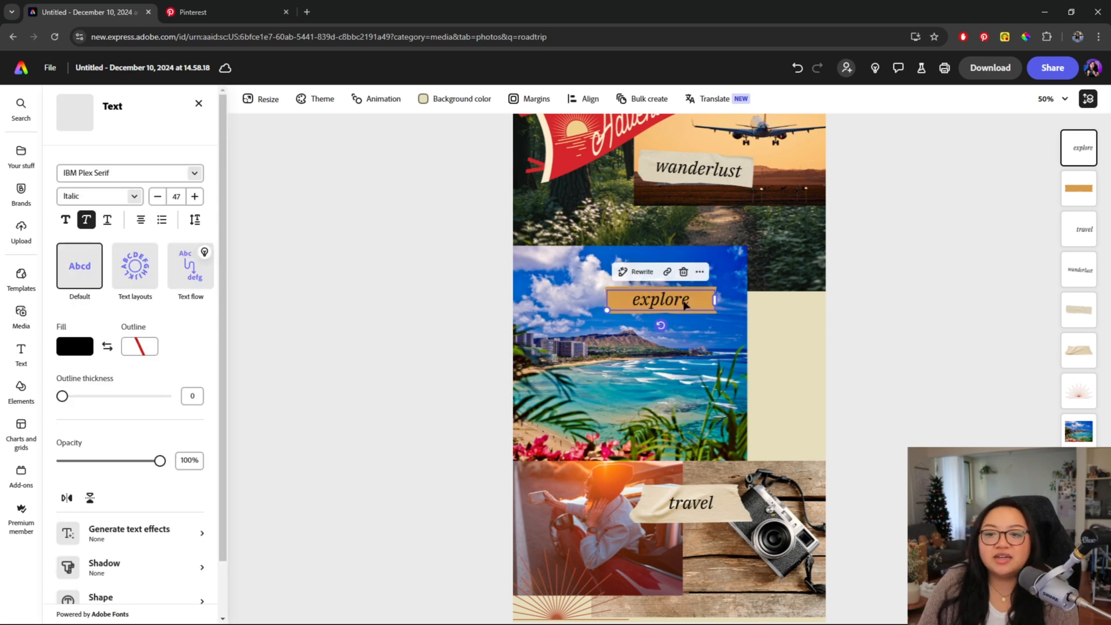
mouse_move(684, 301)
left_mouse_down()
mouse_move(702, 298)
mouse_move(686, 300)
left_mouse_up()
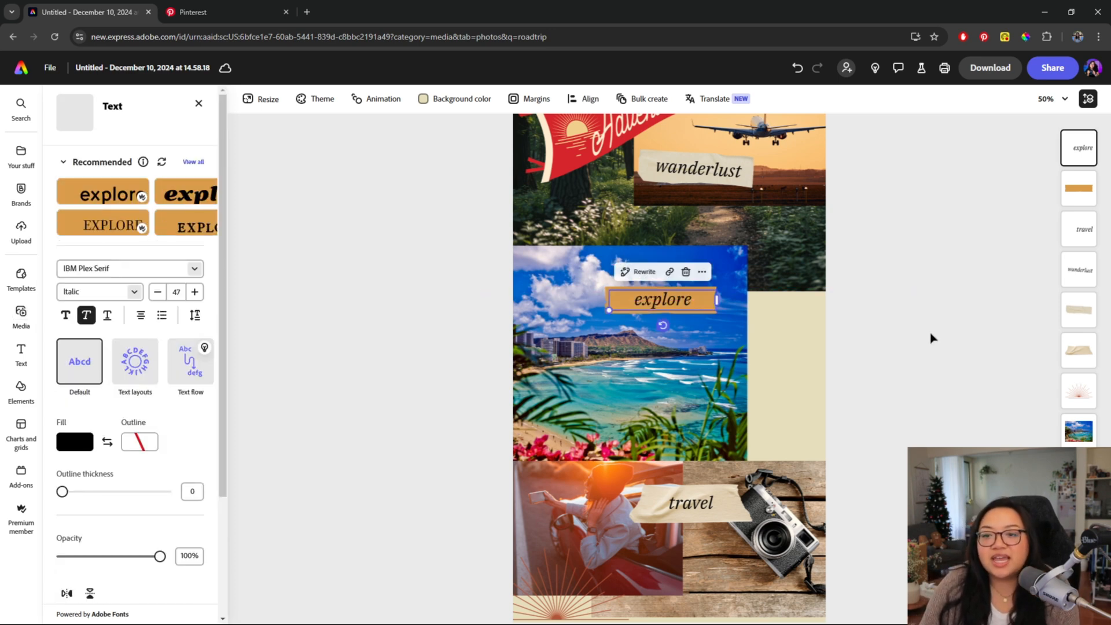
left_click(930, 334)
Step: Review the collage from the "wanderlust" label down to the camera photo, checking the layout and remaining gaps
scroll(931, 335, "up", 2)
left_click(709, 256)
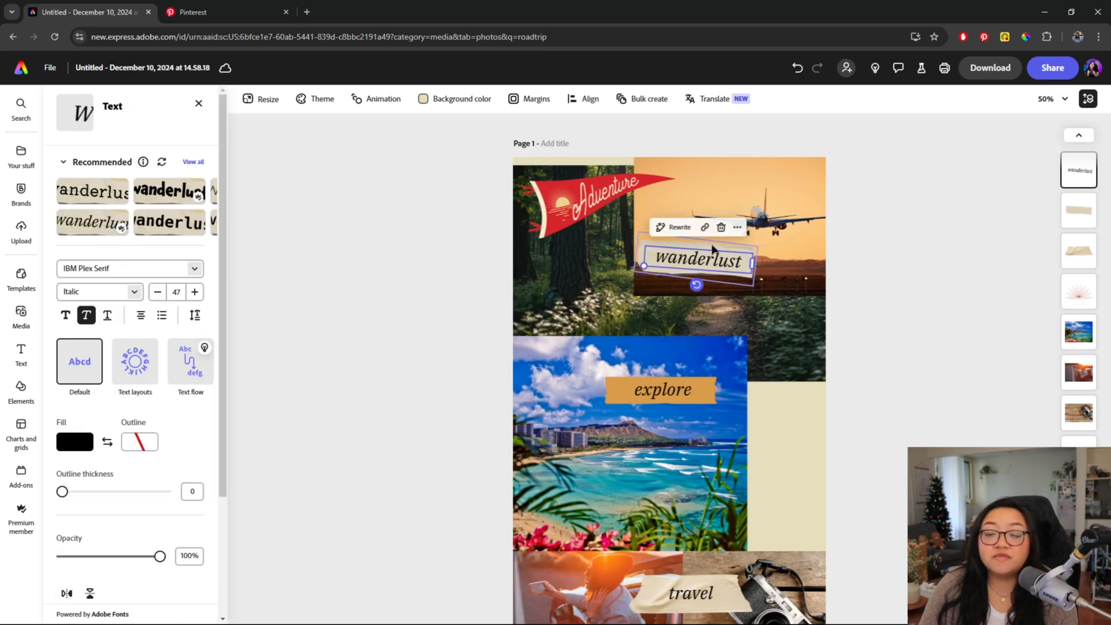
left_click(907, 282)
scroll(892, 288, "down", 3)
scroll(892, 288, "up", 1)
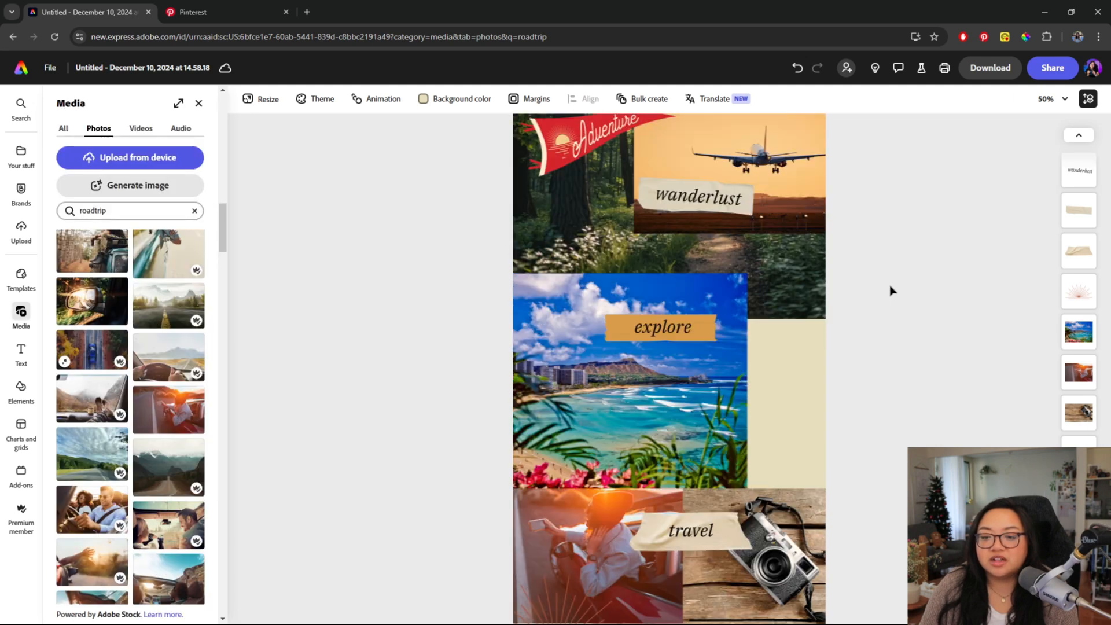
scroll(892, 289, "down", 1)
scroll(891, 290, "up", 1)
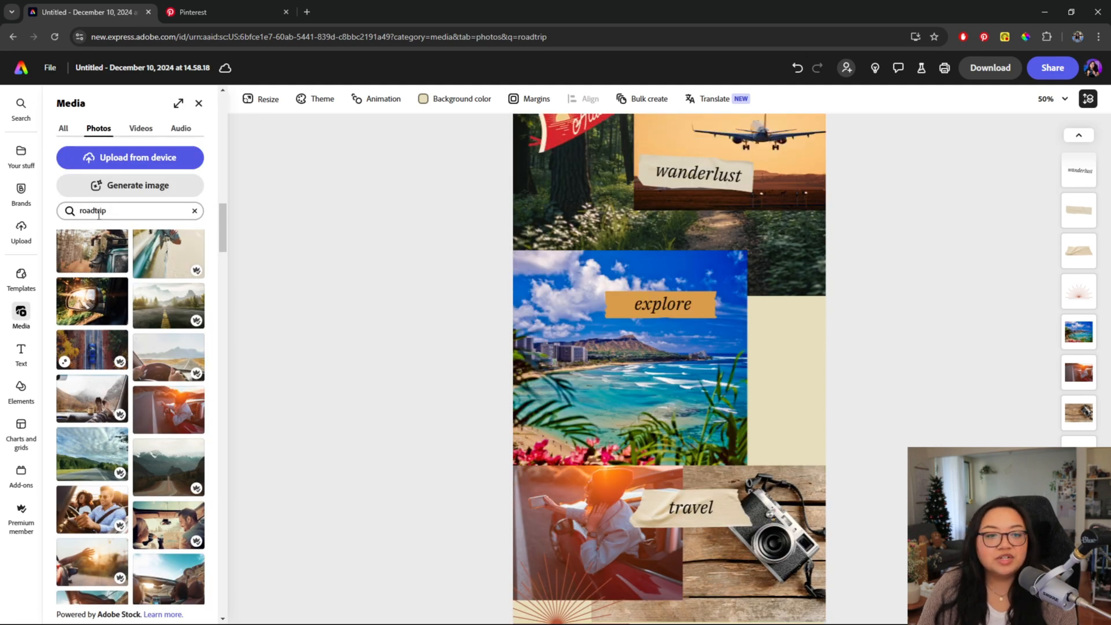
left_click(162, 216)
scroll(367, 240, "up", 2)
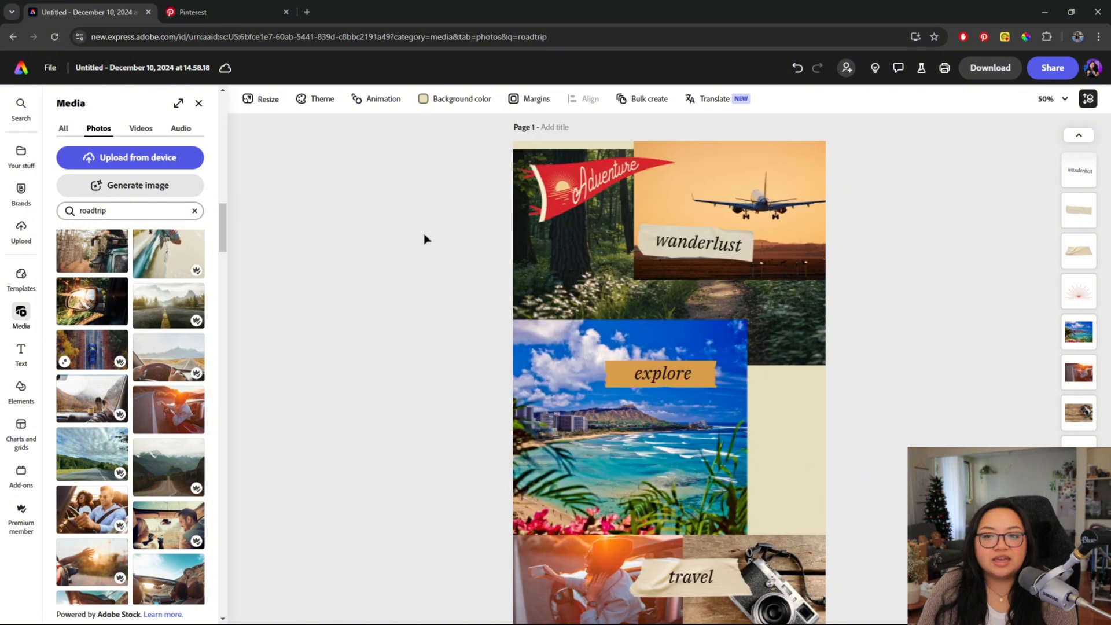
Step: Remove the airplane photo's background and place the tilted plane cut-out across the seam between the forest and beach photos
left_click(749, 183)
mouse_move(716, 211)
left_mouse_down()
mouse_move(722, 333)
mouse_move(725, 196)
left_mouse_up()
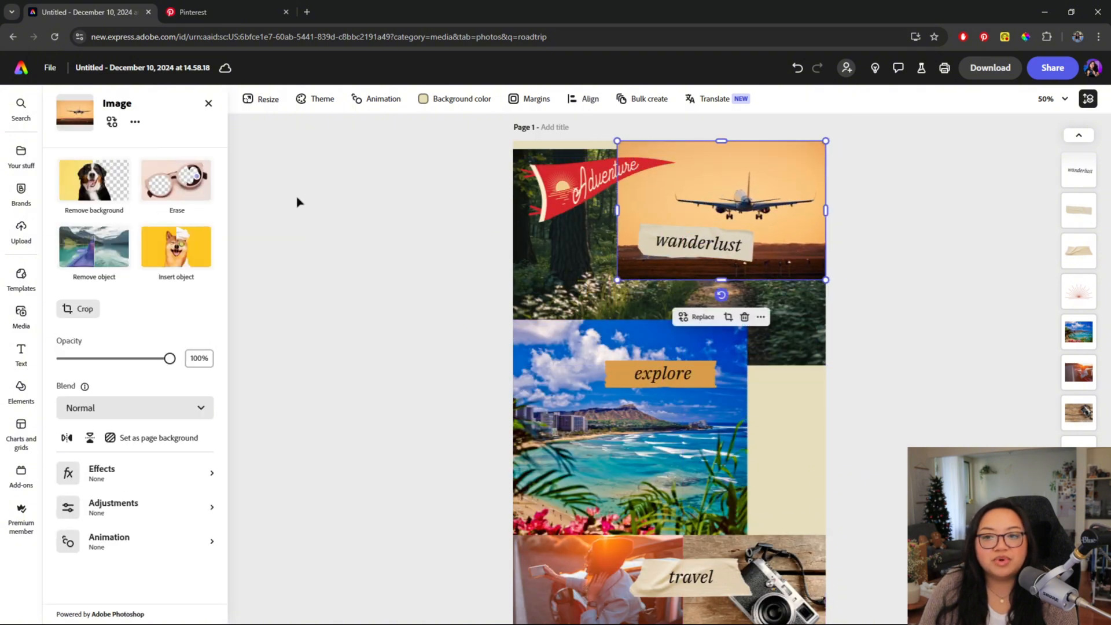
left_click(148, 191)
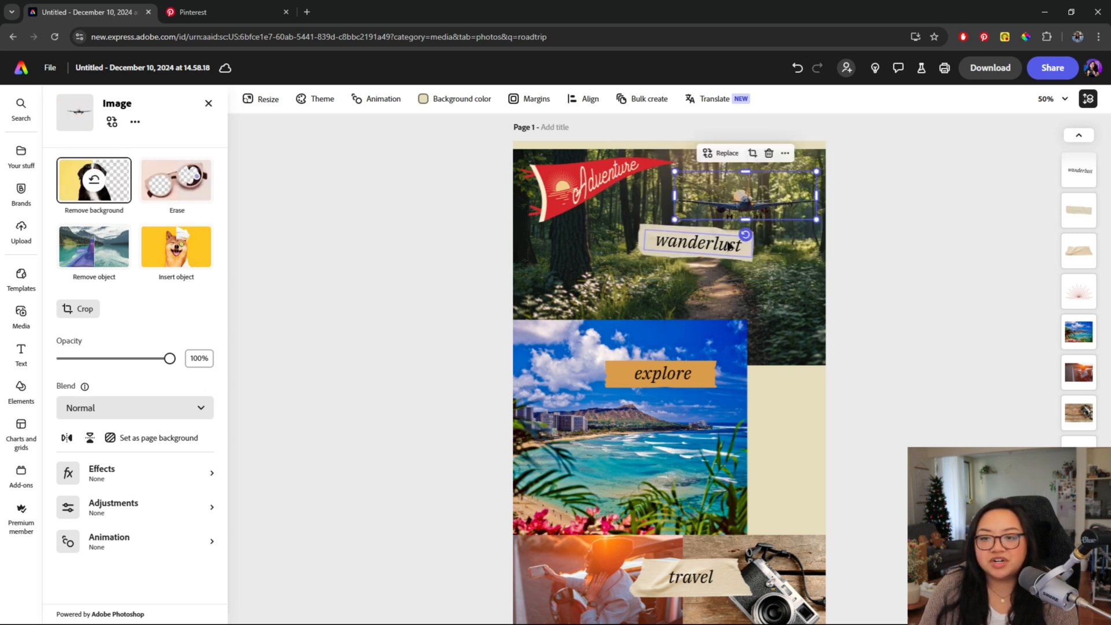
left_click_drag(747, 196, 739, 243)
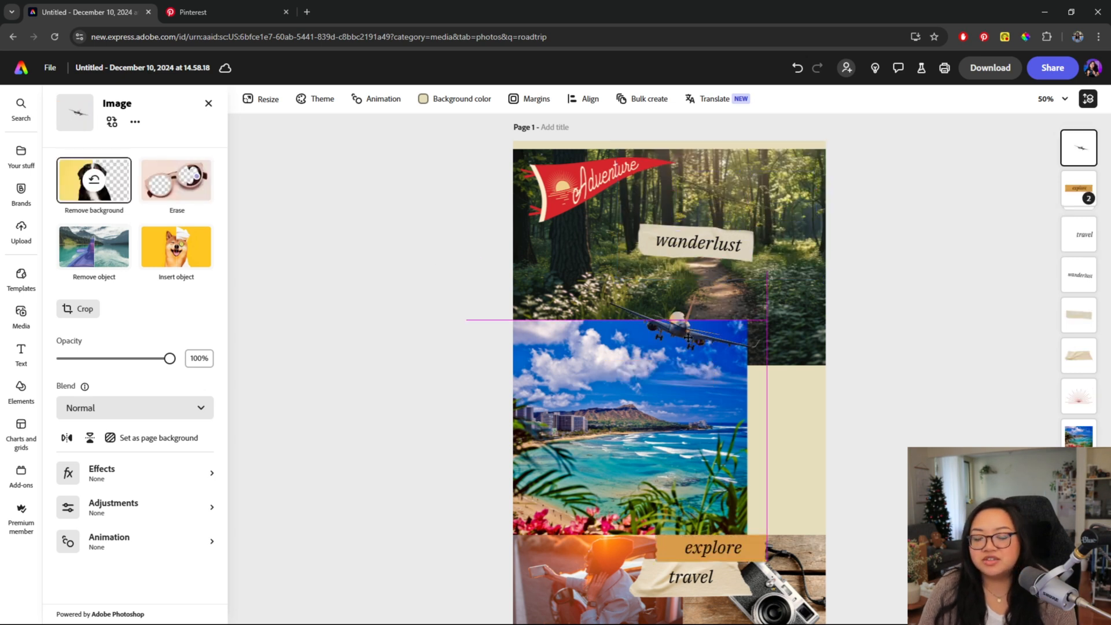
left_click_drag(690, 340, 690, 341)
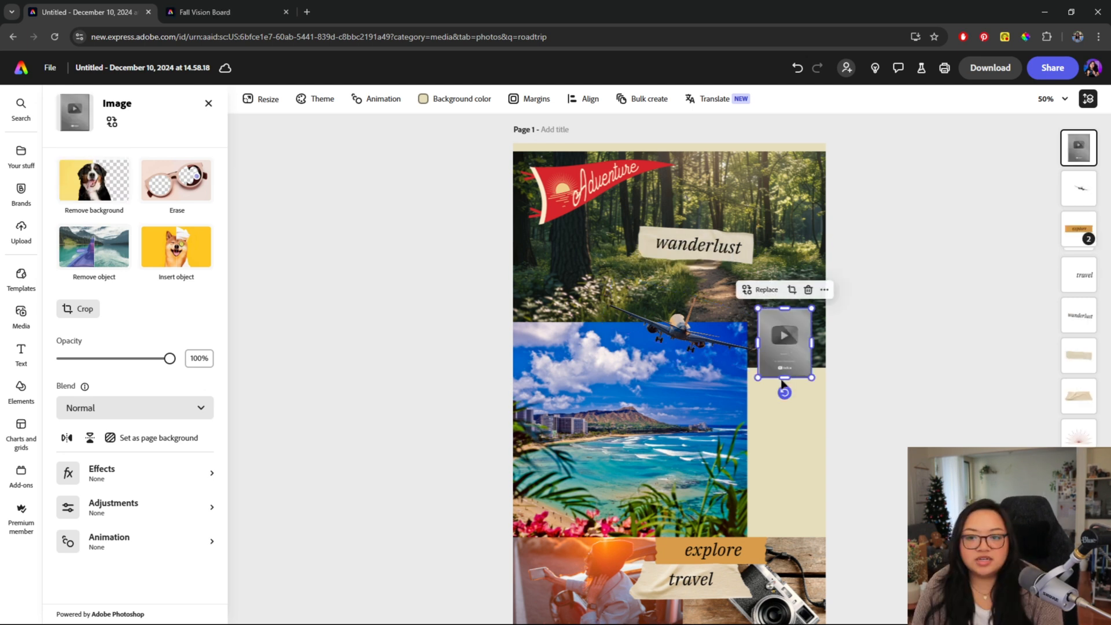
Step: Move the silver YouTube plaque to the beach photo's upper left and paste the hand holding cash over the road trip photo's left edge
left_click_drag(794, 319, 574, 300)
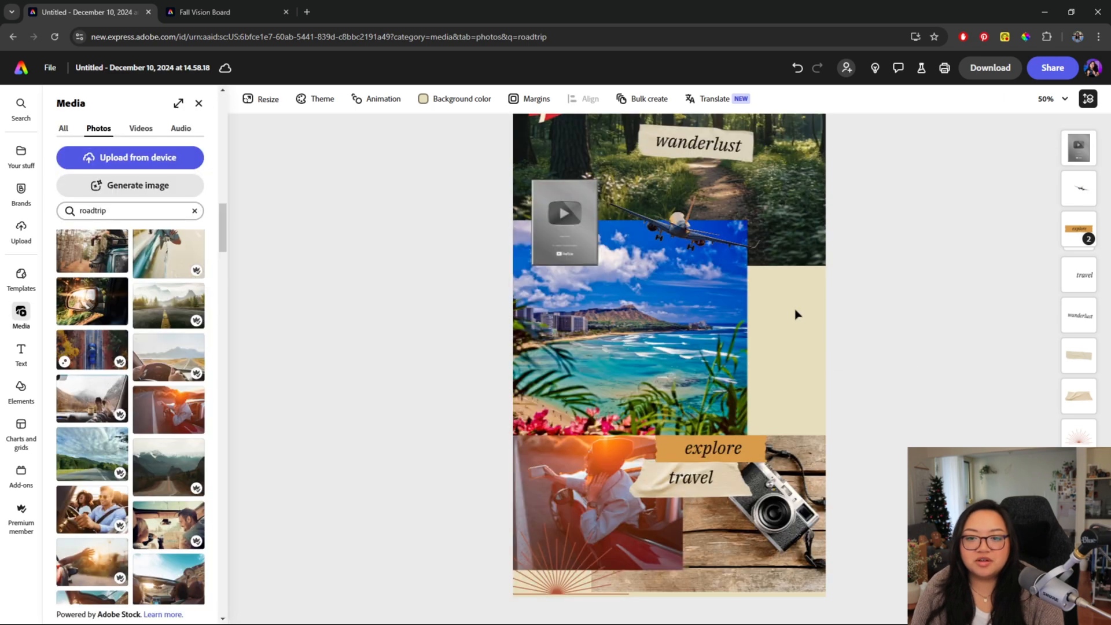
key("ctrl+v")
left_click_drag(663, 309, 523, 496)
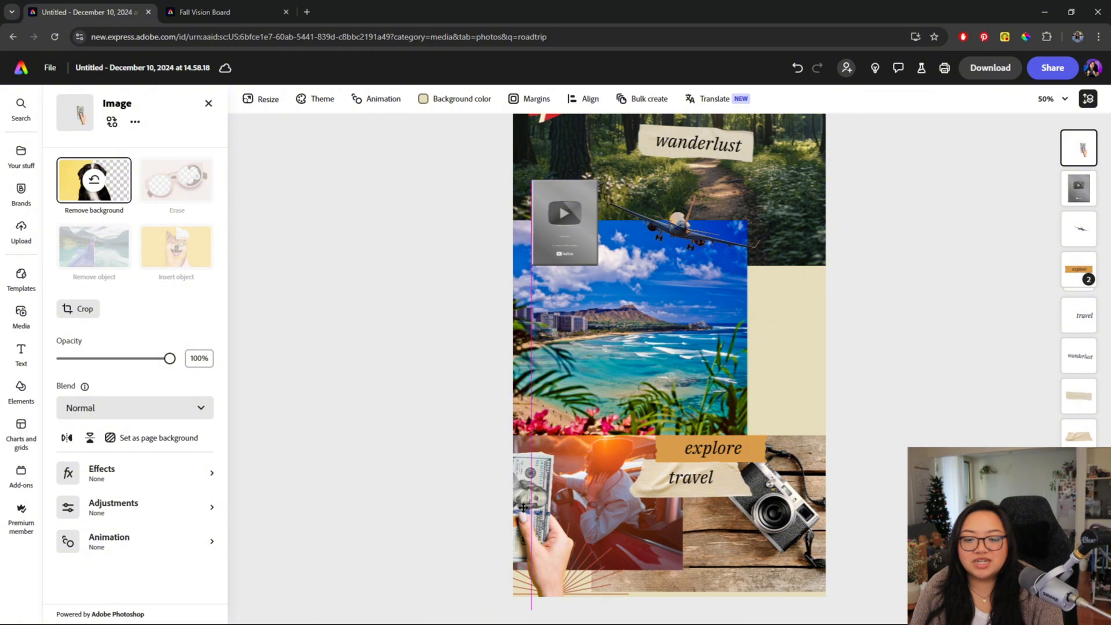
left_click_drag(524, 496, 523, 495)
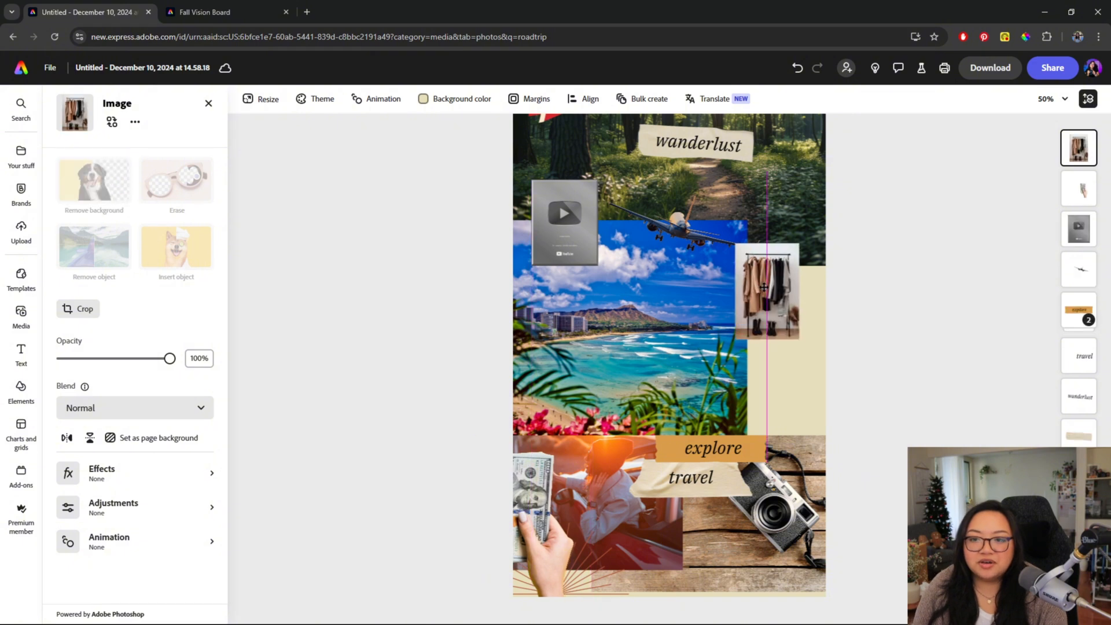
Step: Enlarge the clothing rack photo, fit it along the page's right edge beside the beach photo, and send it behind the labels and sunburst
left_click_drag(764, 287, 764, 287)
left_click_drag(800, 342, 901, 453)
left_click_drag(776, 359, 749, 346)
scroll(1080, 347, "down", 3)
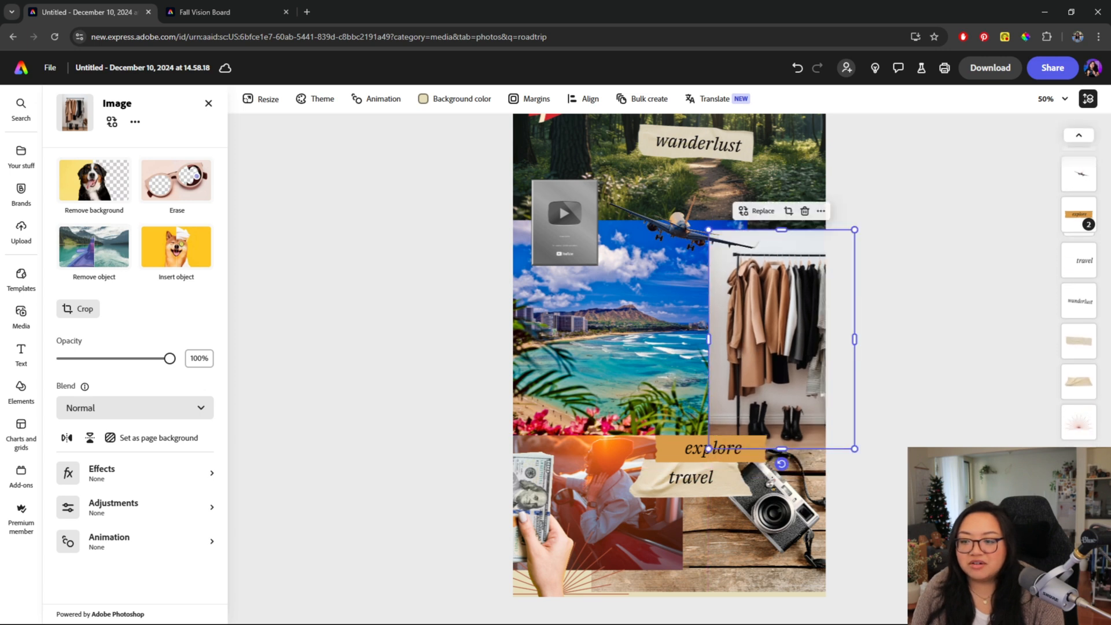
left_click_drag(1077, 389, 1077, 389)
scroll(943, 367, "up", 1)
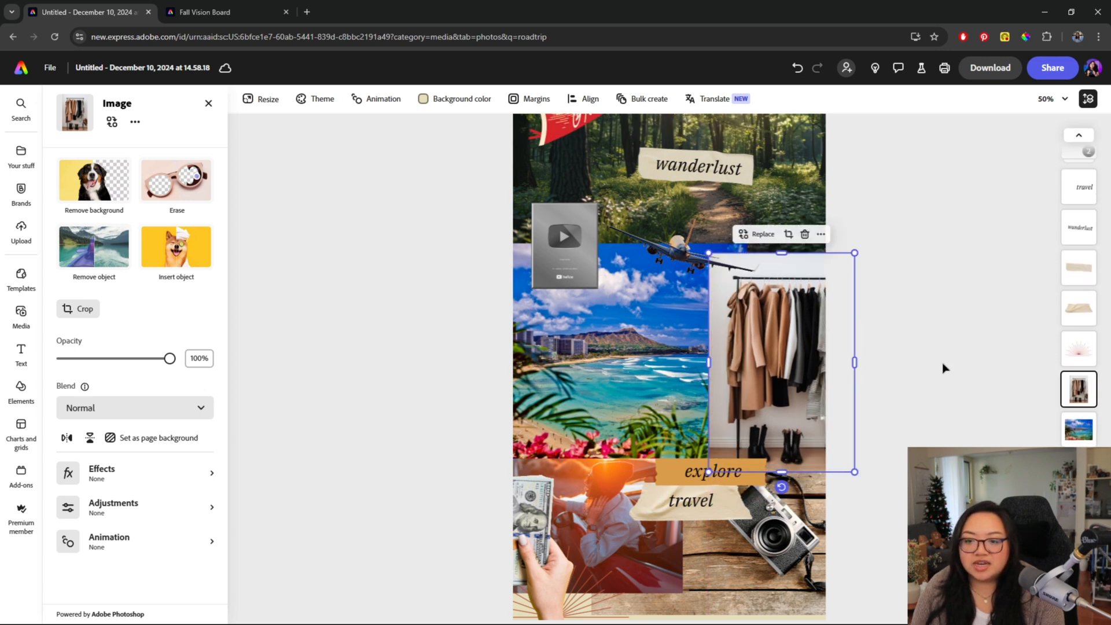
scroll(897, 365, "down", 1)
Step: Paste the group photo of people and place it over the lower part of the beach photo
left_click(680, 452)
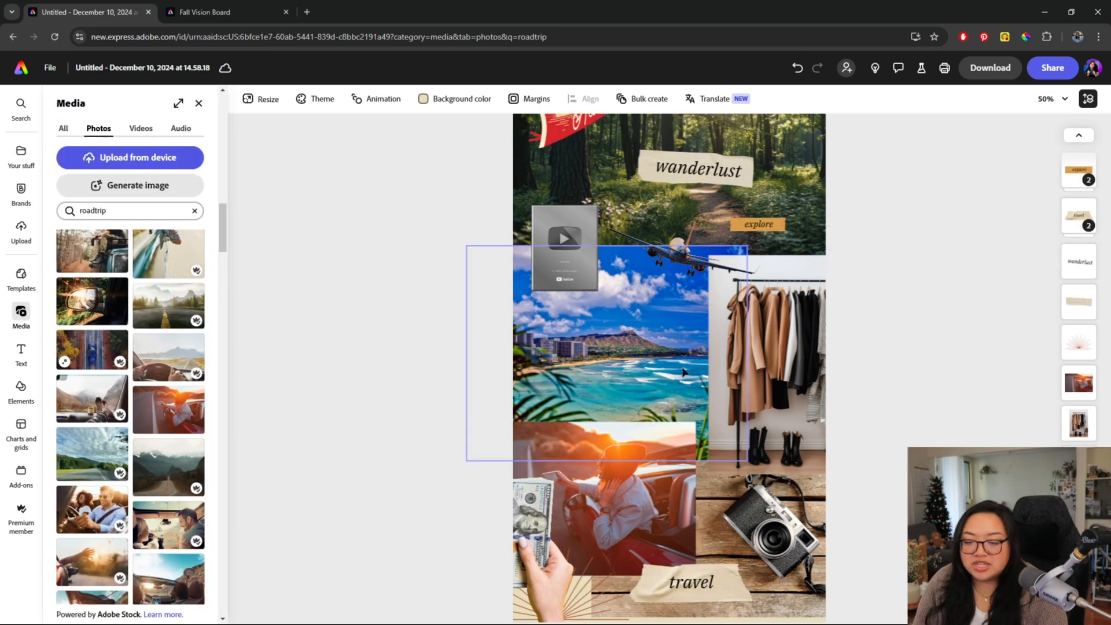
key("ctrl+v")
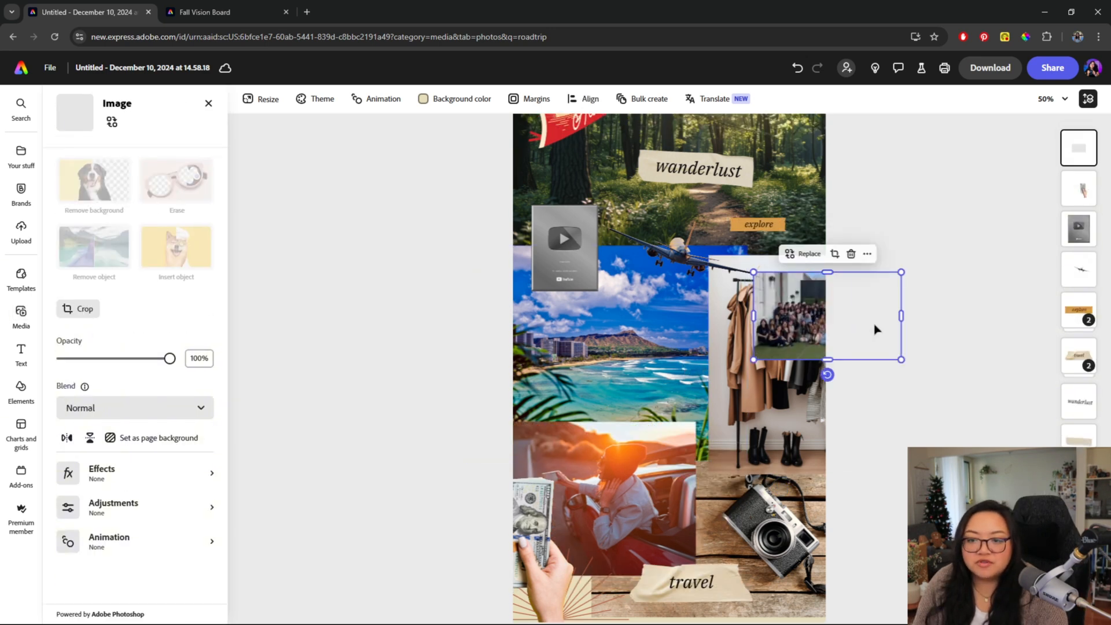
left_click_drag(773, 322, 584, 404)
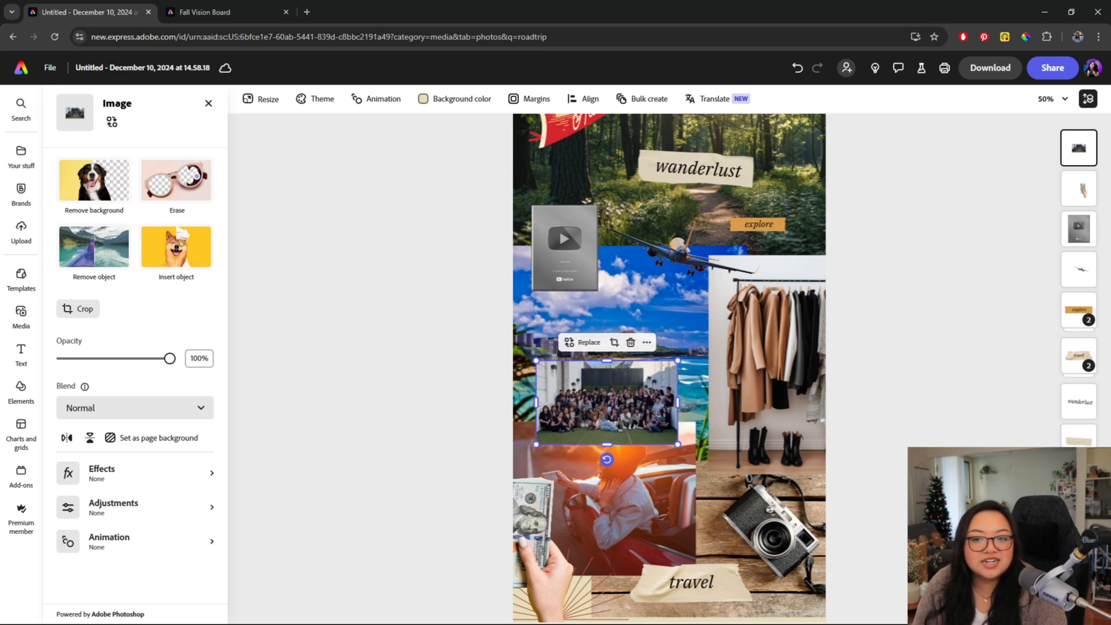
left_click(708, 381)
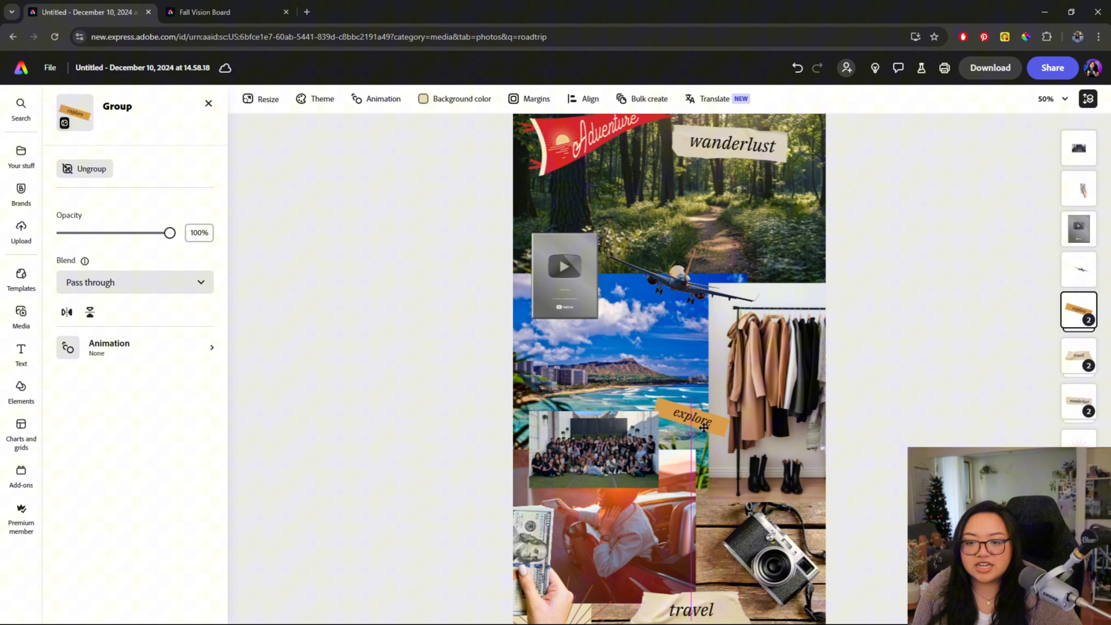
Step: Move the tilted "explore" label up to the beach photo's edge beside the clothing rack and select the Adventure pennant
left_click_drag(704, 428, 705, 351)
left_click(877, 373)
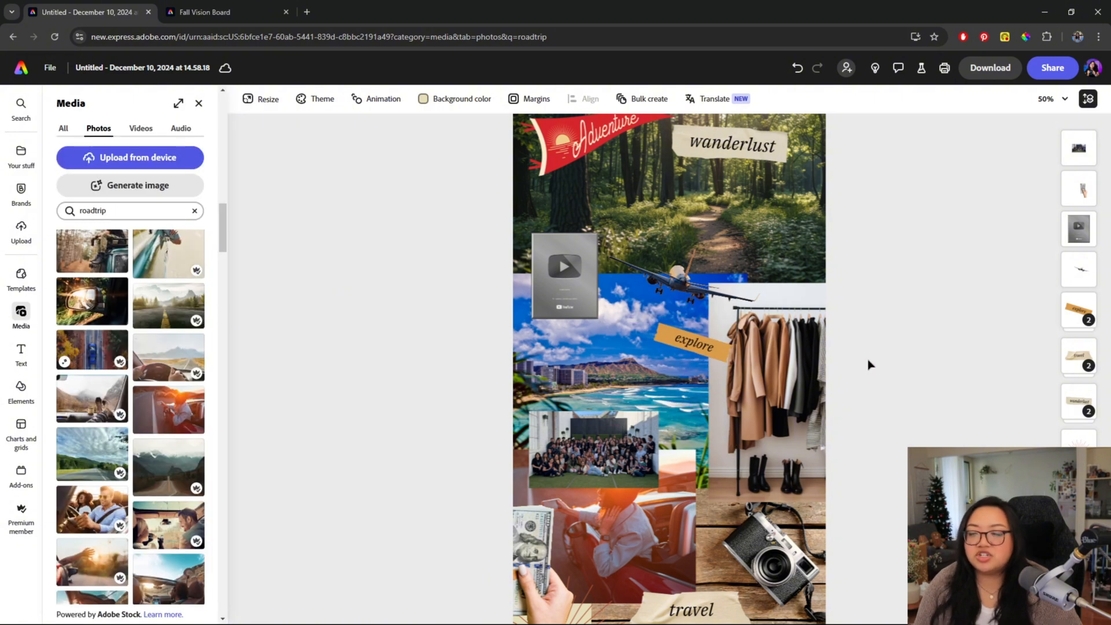
scroll(881, 314, "up", 2)
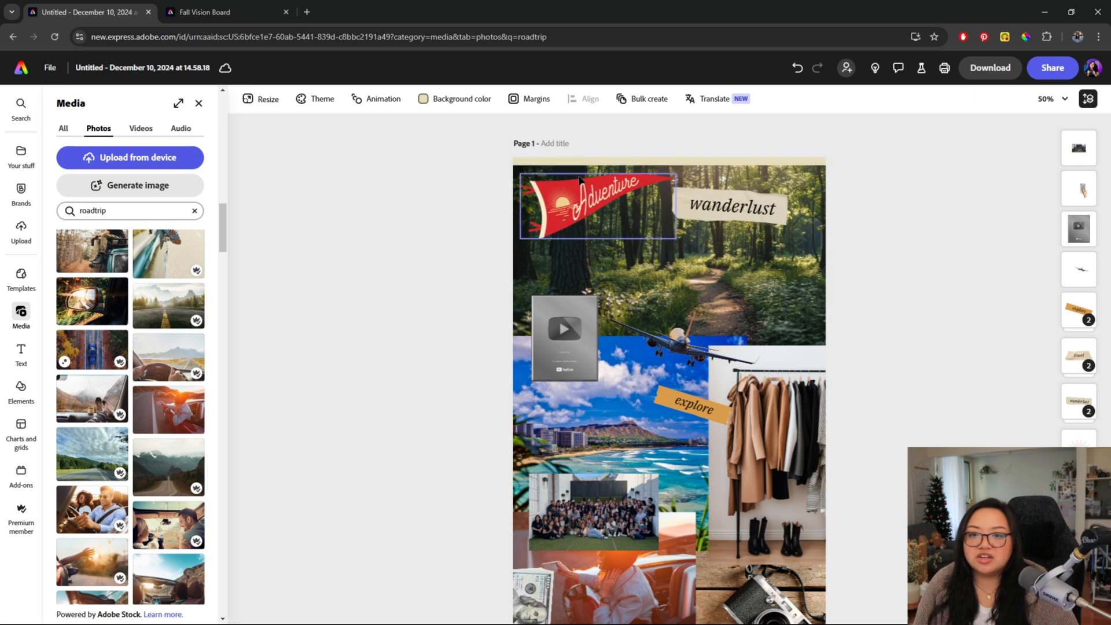
left_click(596, 190)
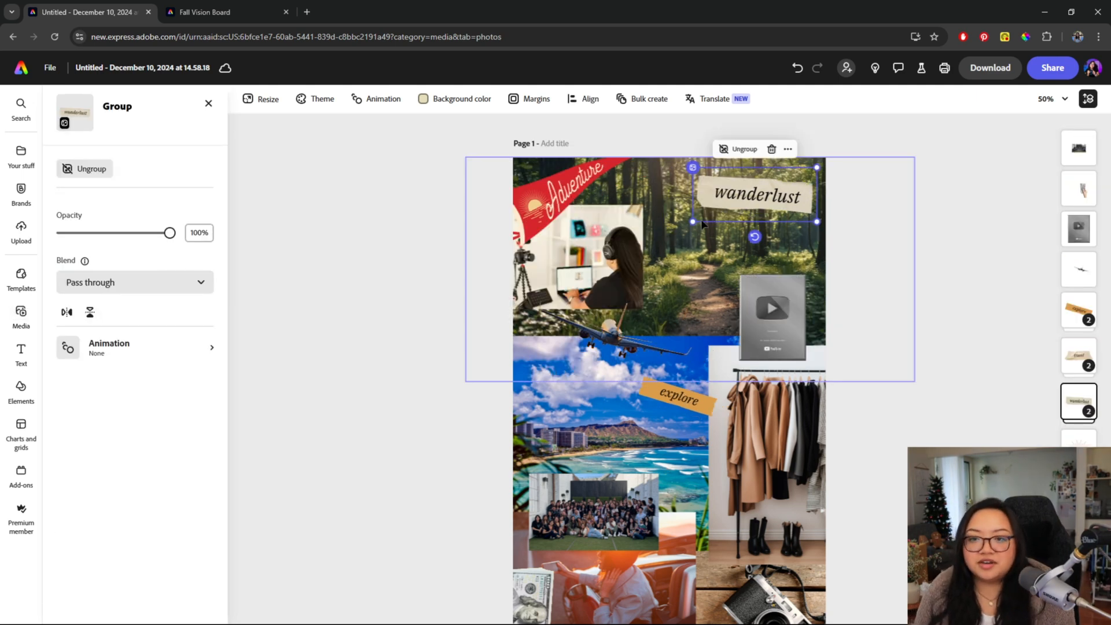
Step: Shrink the "wanderlust" label and shift it slightly inward from the forest photo's upper right corner
left_click_drag(693, 222, 717, 211)
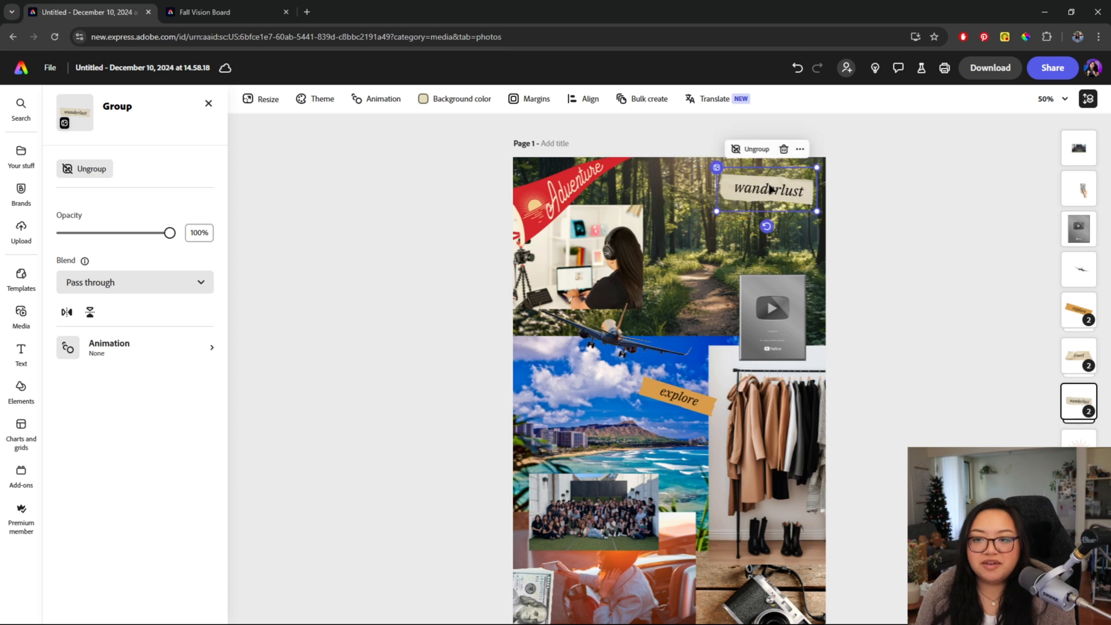
left_click_drag(770, 188, 761, 196)
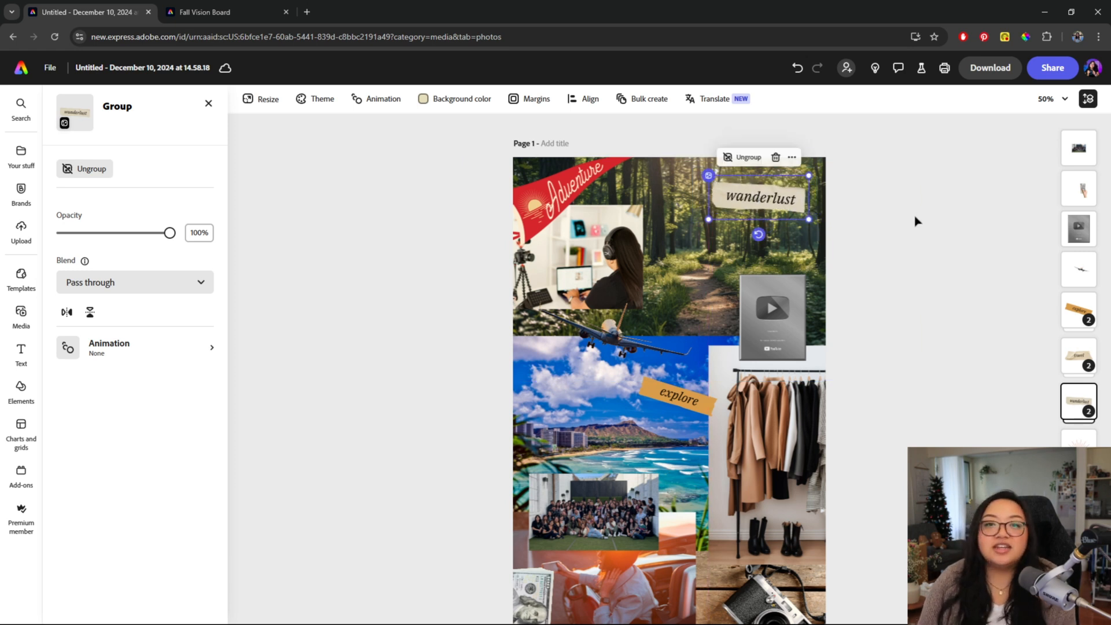
left_click(913, 219)
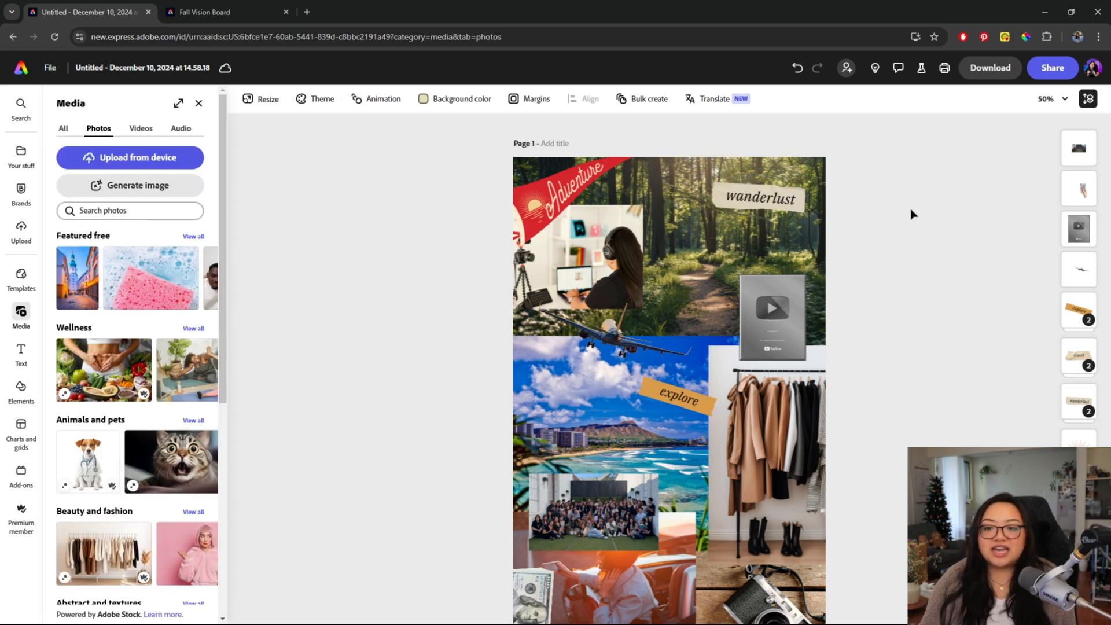
Step: Search the design elements for "ripped paper" and browse the results for a torn paper strip
scroll(930, 166, "down", 2)
scroll(944, 195, "up", 1)
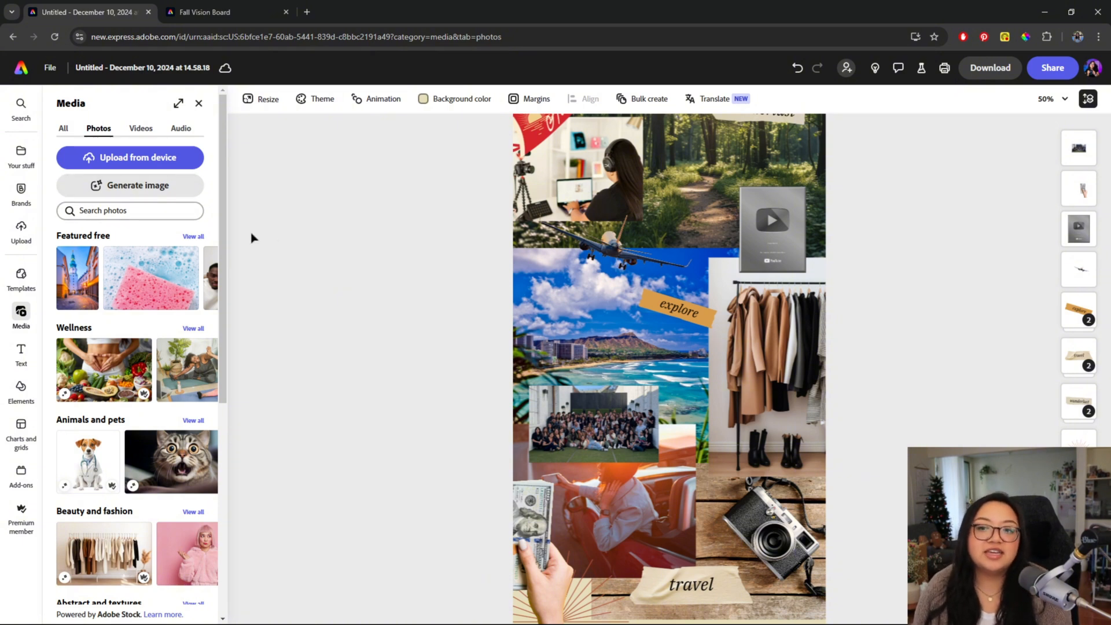
scroll(342, 218, "up", 1)
scroll(340, 218, "down", 1)
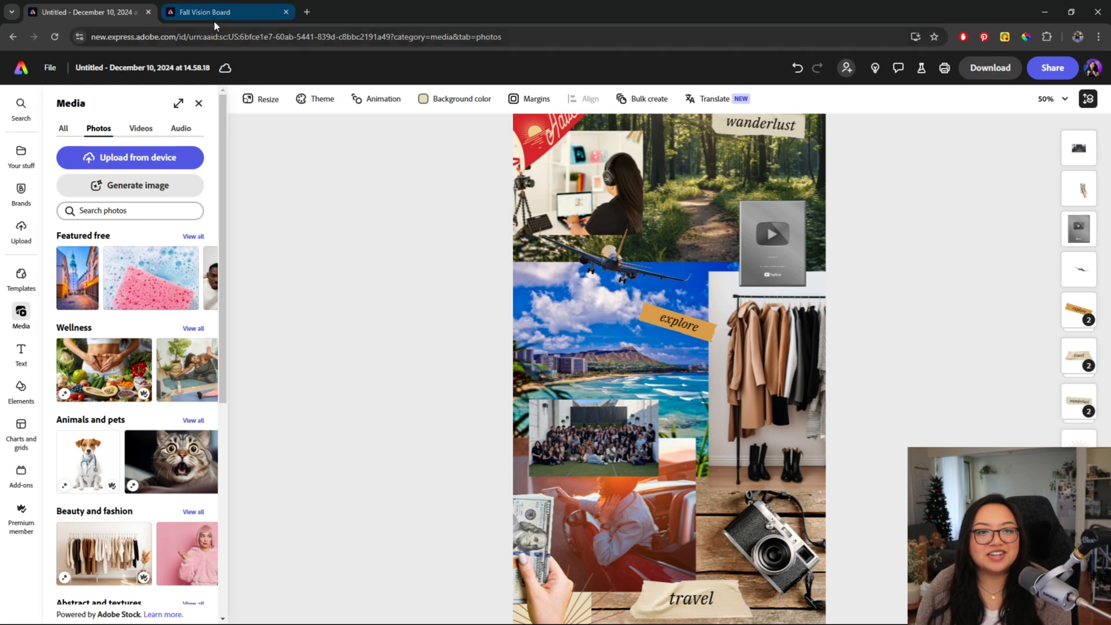
left_click(20, 389)
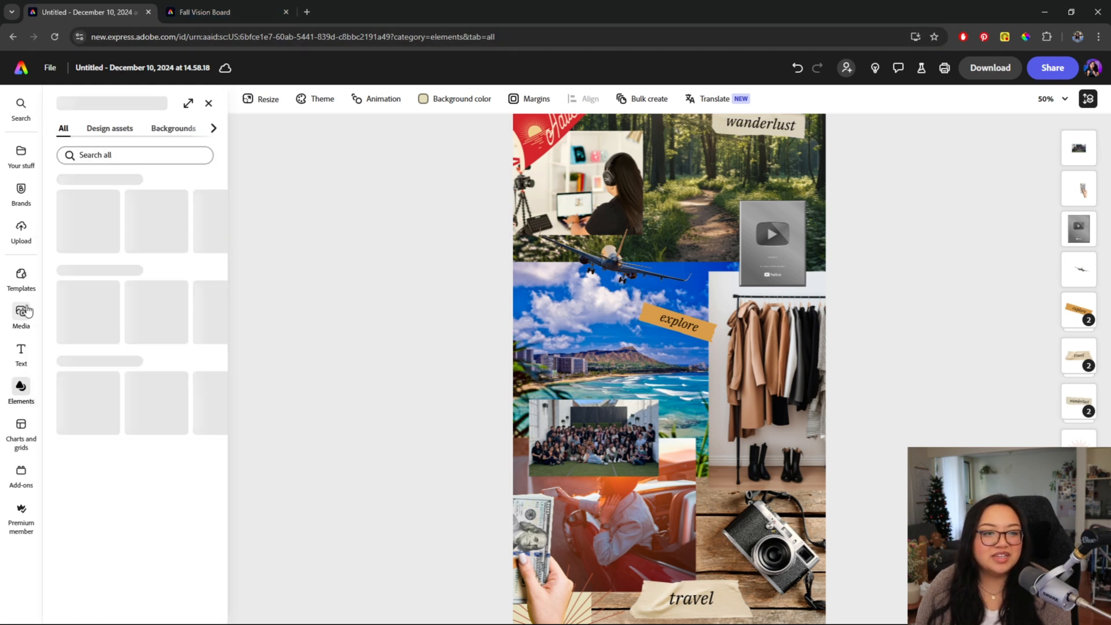
left_click(166, 156)
type("r")
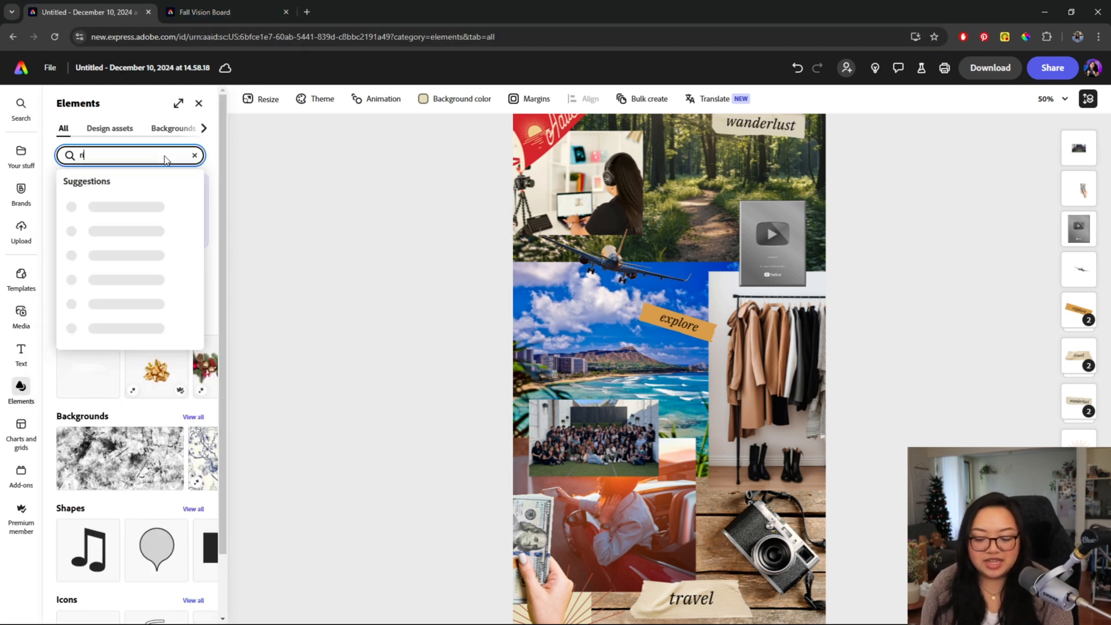
type("ipped paper")
key("Return")
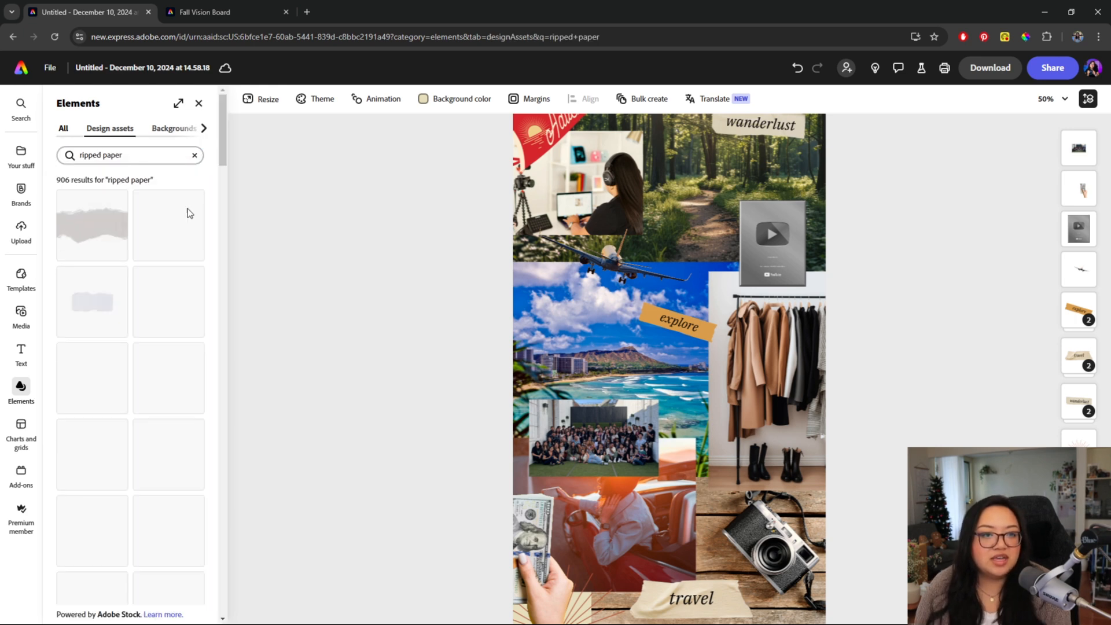
scroll(142, 391, "down", 1)
scroll(142, 391, "down", 2)
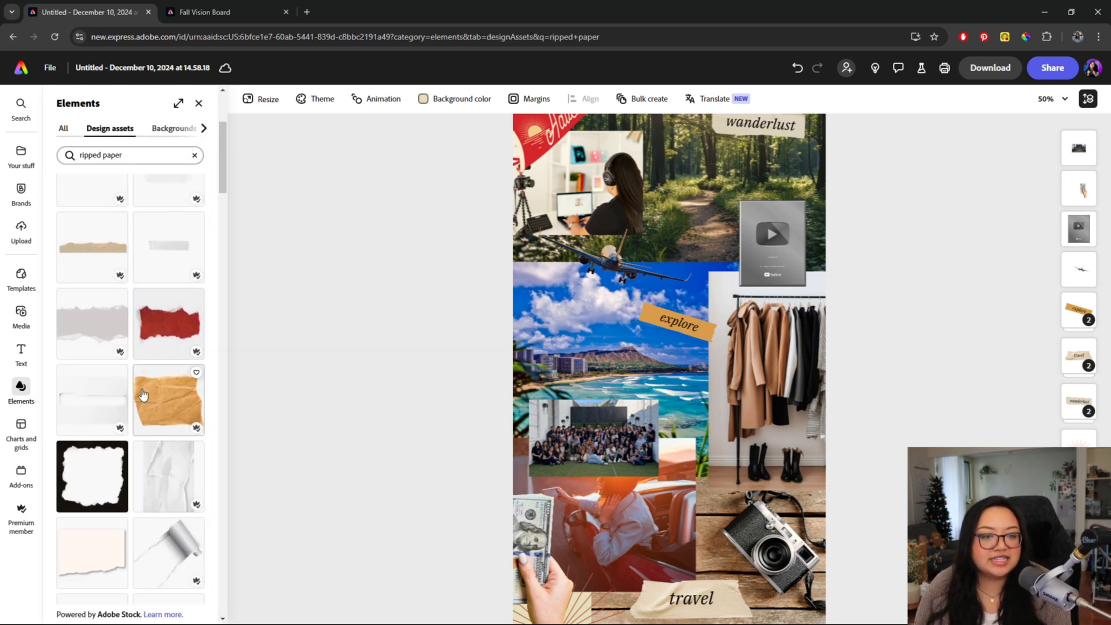
Step: Add the torn tan paper strip and place it, enlarged, along the seam between the forest and beach photos
left_click(97, 290)
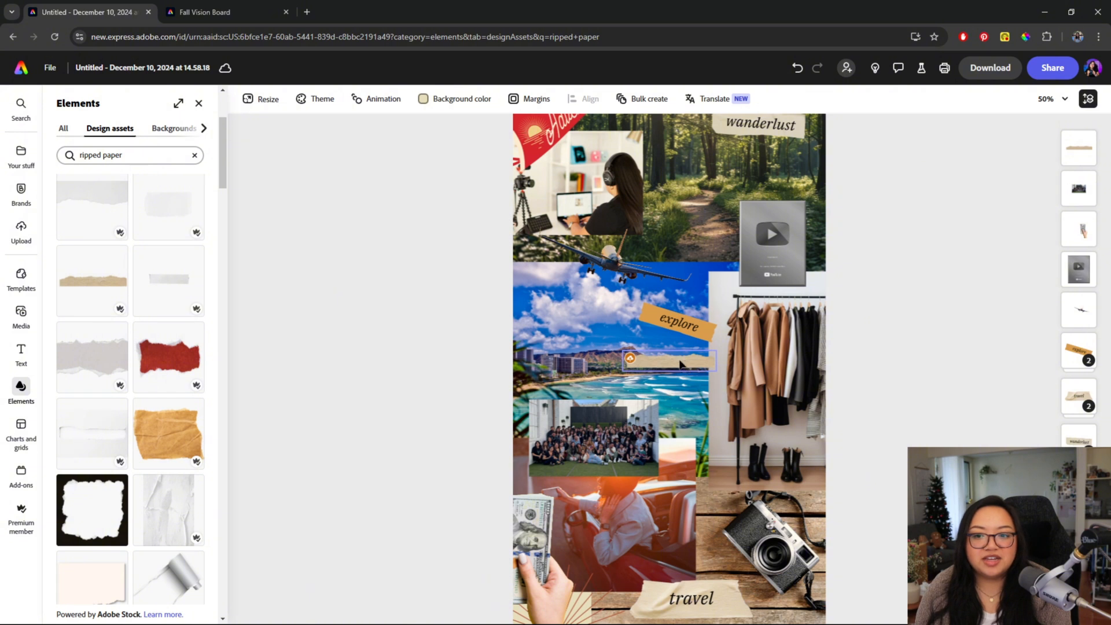
left_click(681, 364)
left_click_drag(681, 364, 573, 253)
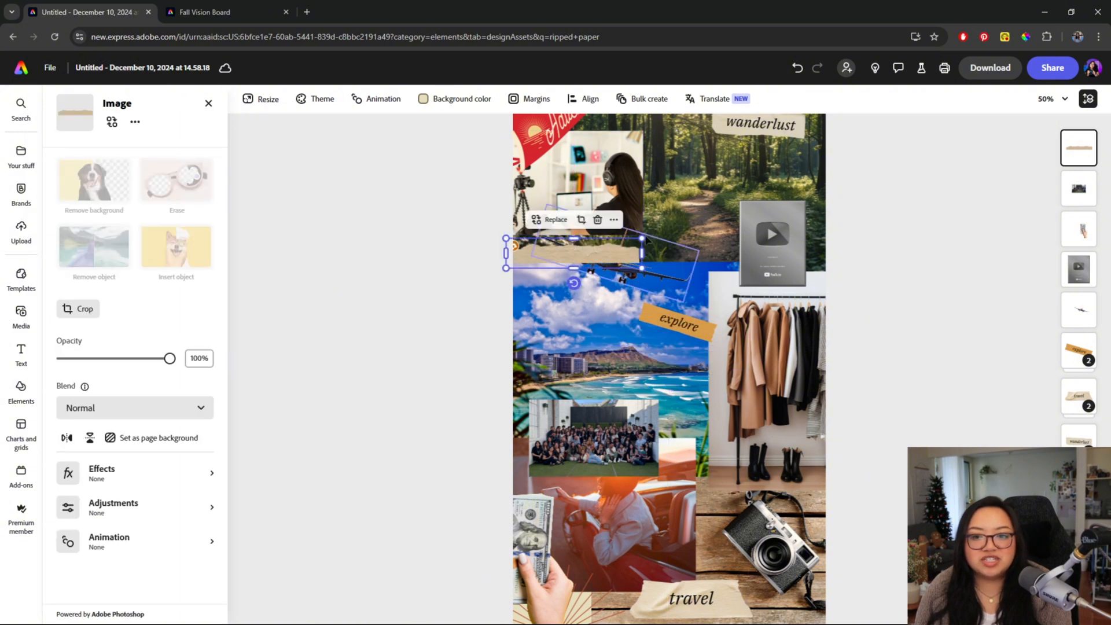
left_click_drag(642, 238, 702, 258)
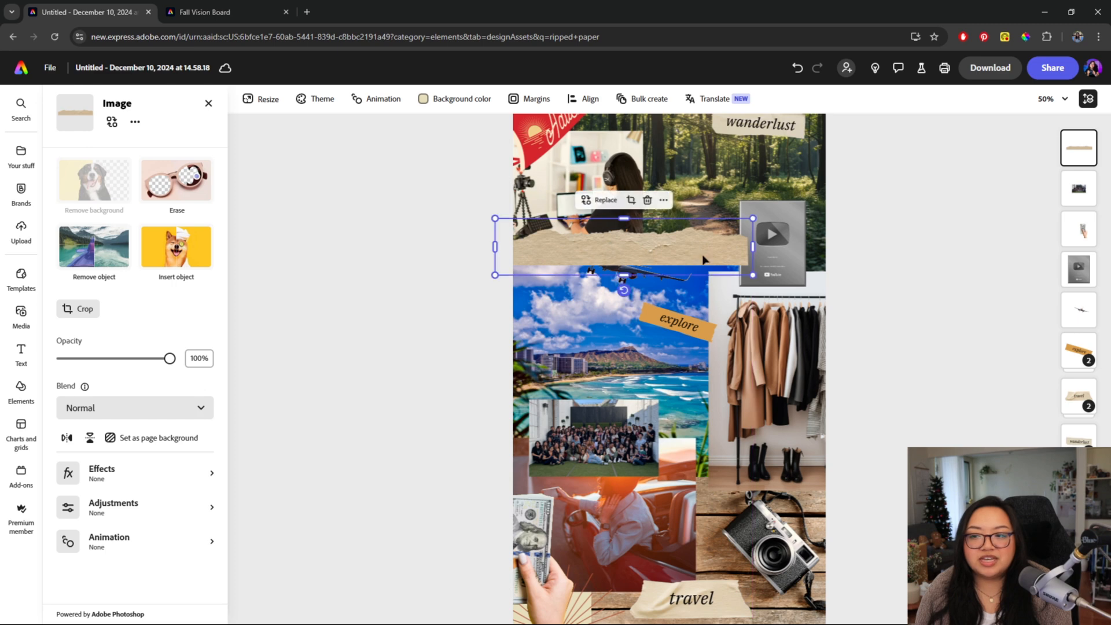
Step: Send the torn paper strip backward behind the airplane and the beach photo, nudging it slightly down
right_click(696, 249)
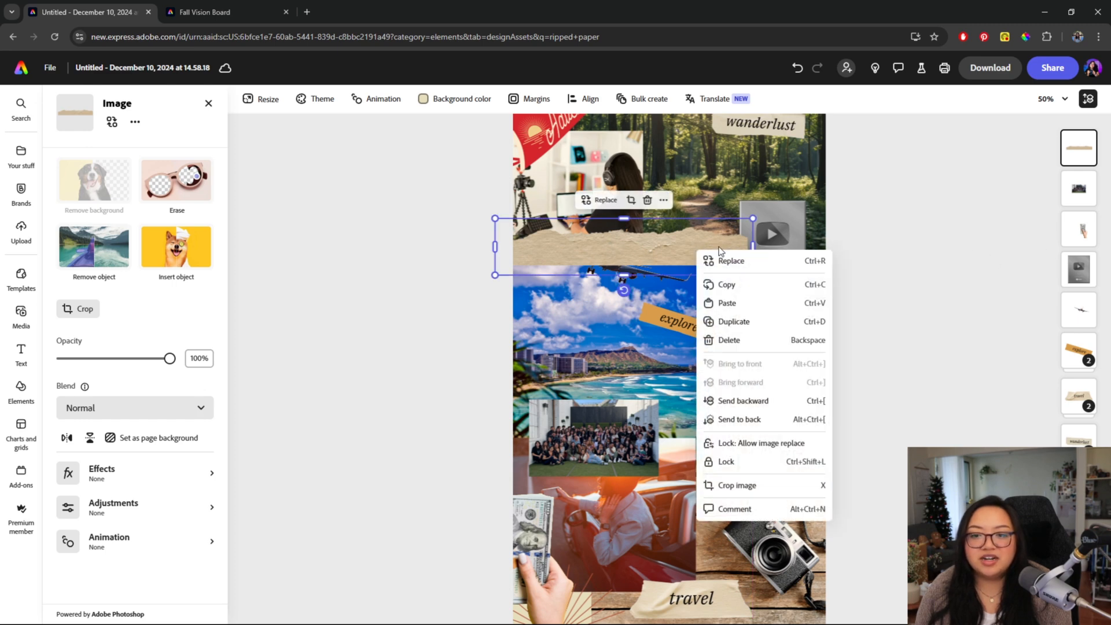
left_click(752, 401)
right_click(684, 249)
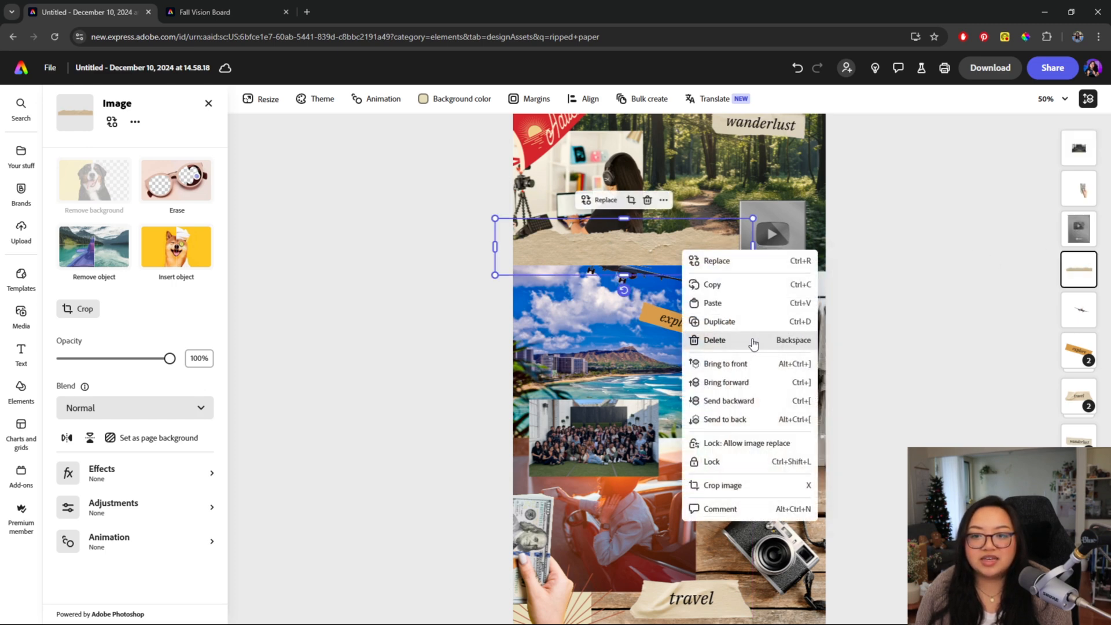
left_click(762, 401)
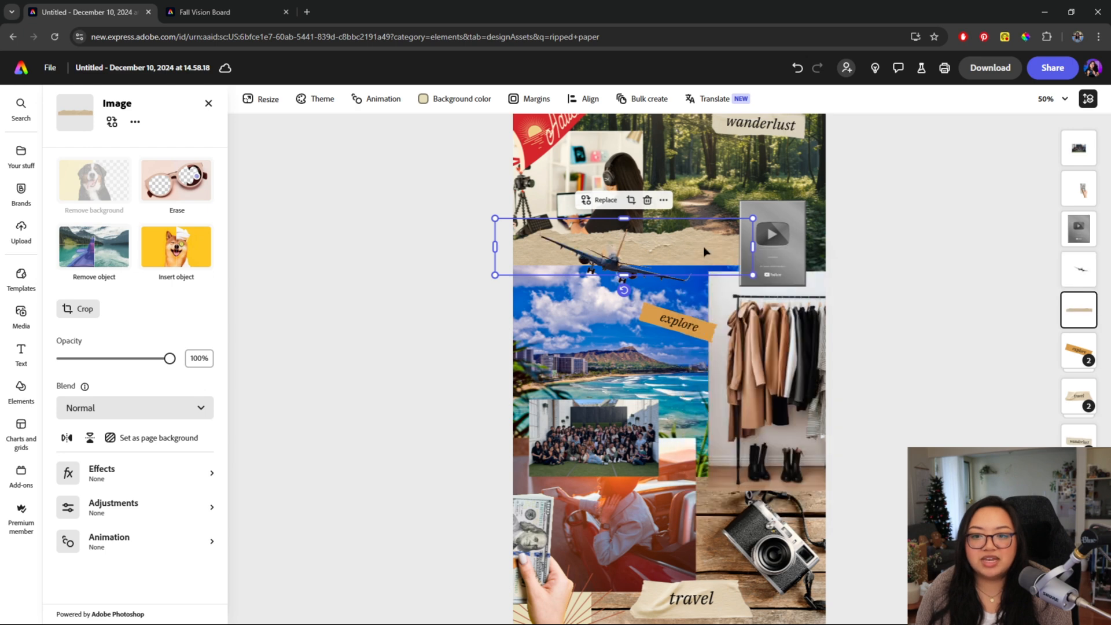
left_click_drag(705, 251, 705, 258)
right_click(705, 258)
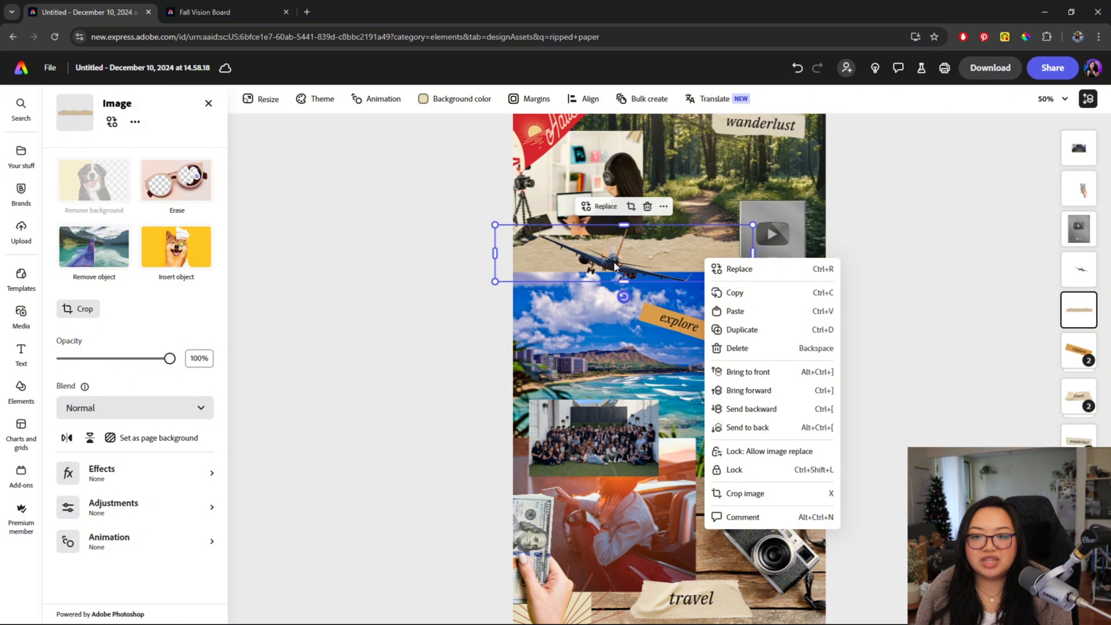
left_click(784, 409)
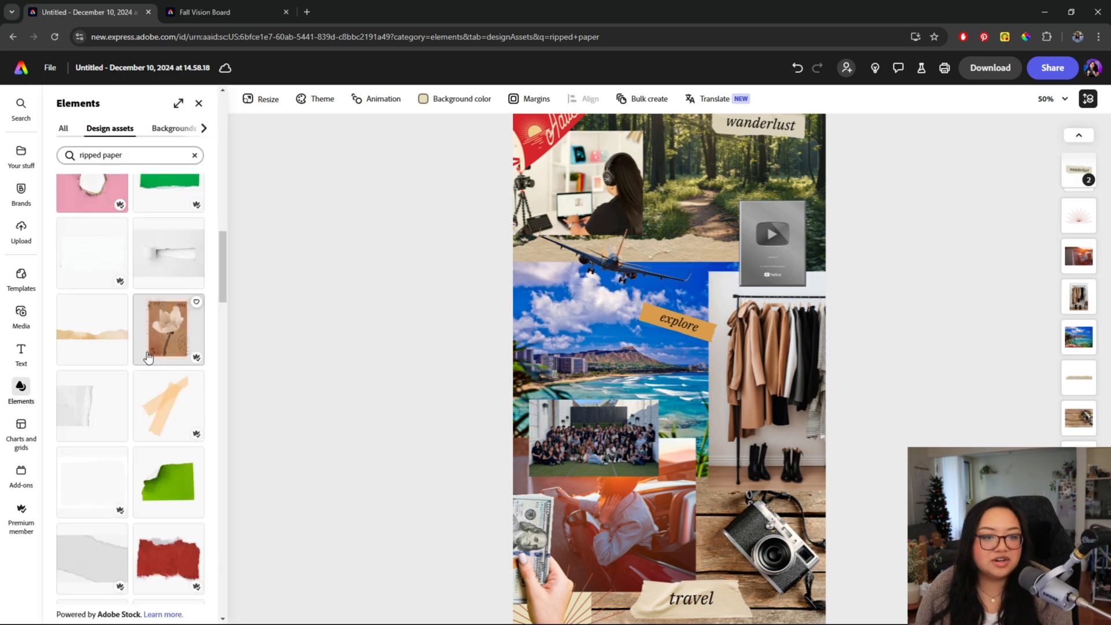
Step: Add the vintage white flower stamp and place it between the road trip and camera photos
left_click(159, 330)
left_click_drag(700, 316, 677, 498)
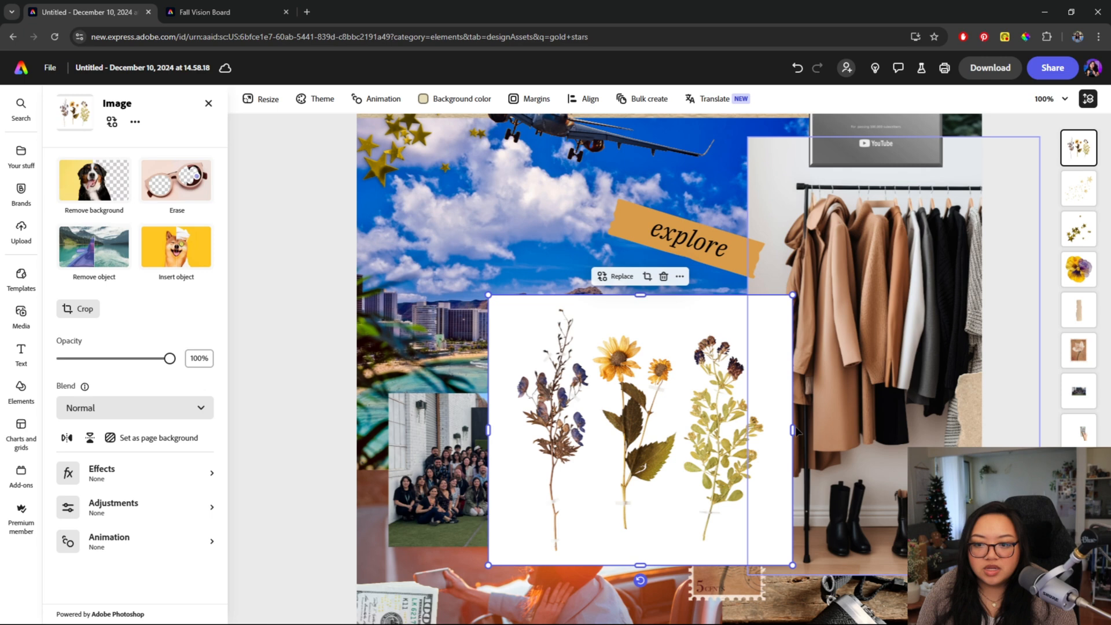
Step: Crop the pressed flowers image to the middle yellow flower, remove its background, and move it to the group photo's left edge
left_click_drag(792, 430, 683, 431)
left_click_drag(488, 431, 524, 375)
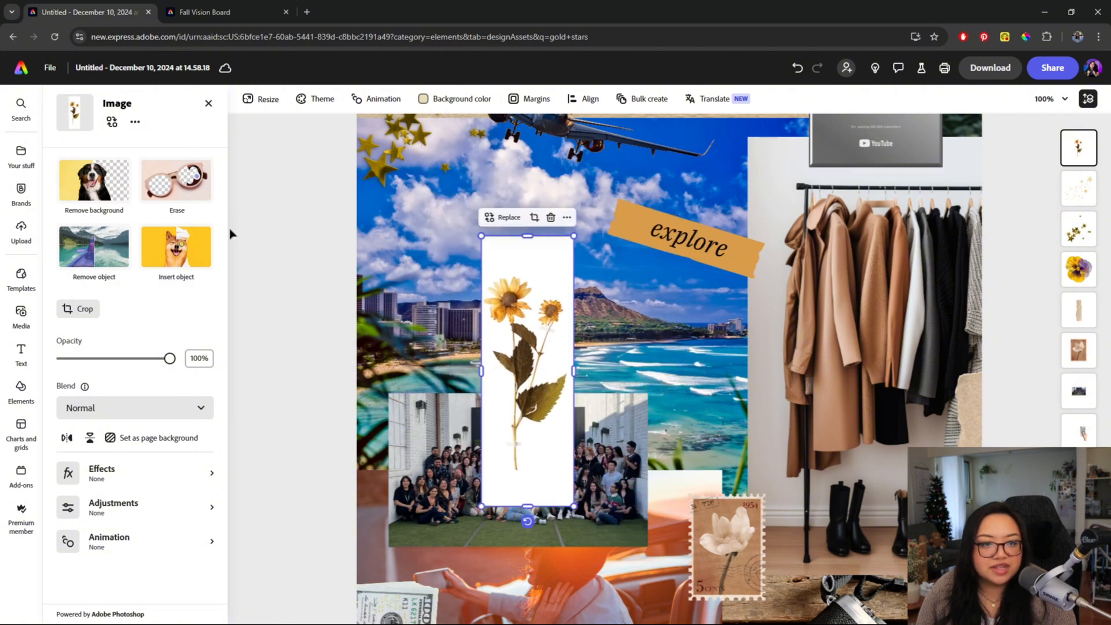
left_click(104, 179)
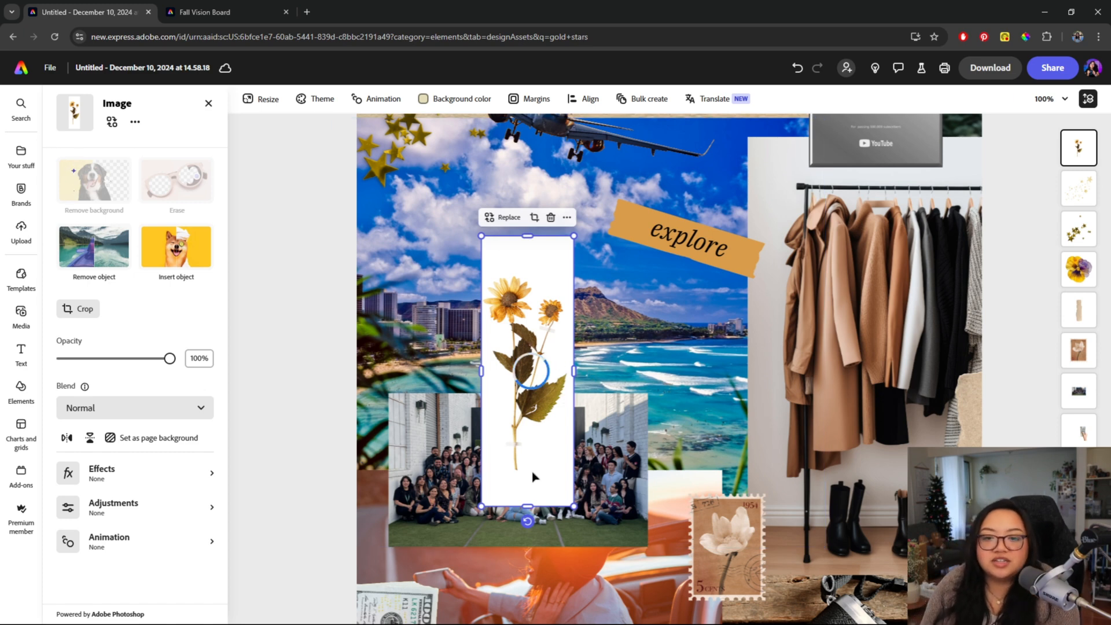
left_click_drag(518, 384, 396, 531)
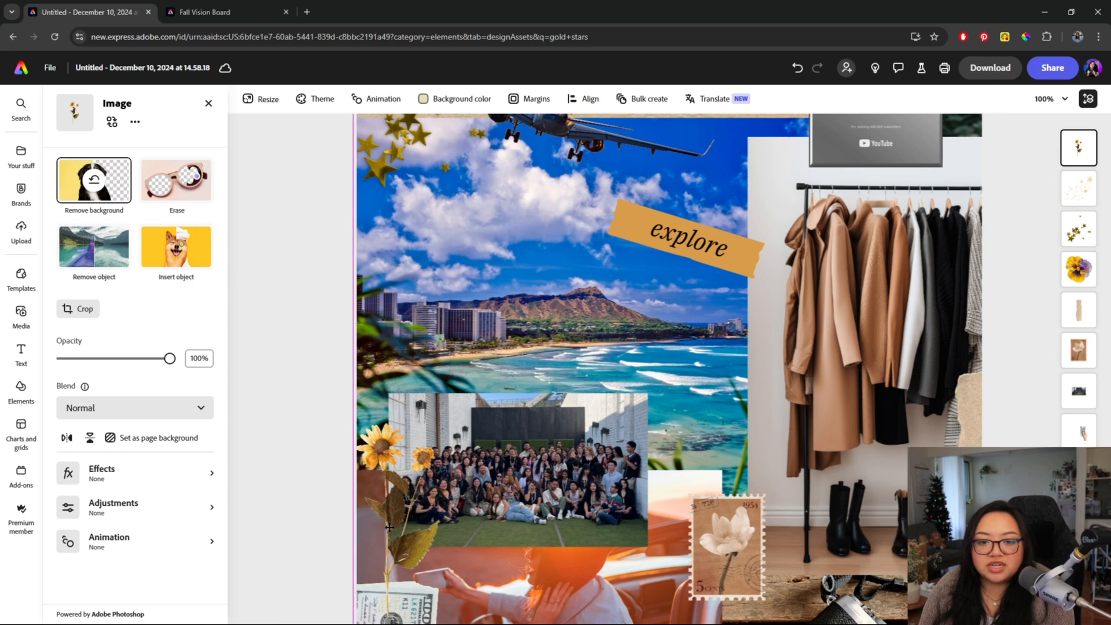
Step: Move the "wanderlust" label slightly left over the forest photo
scroll(909, 329, "up", 1)
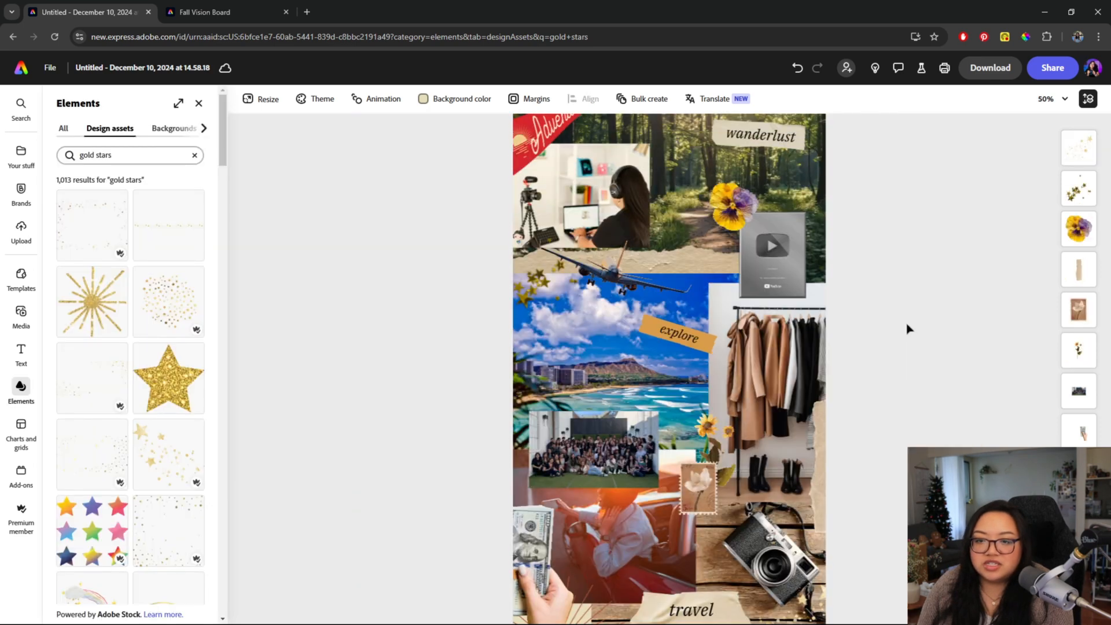
scroll(906, 323, "down", 3)
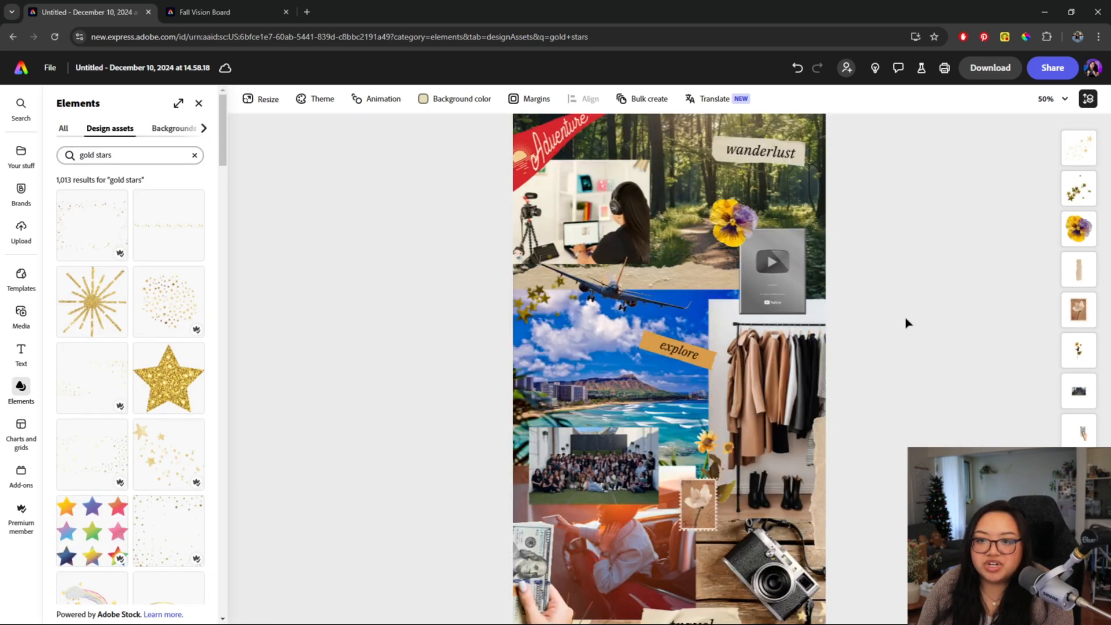
scroll(907, 314, "up", 3)
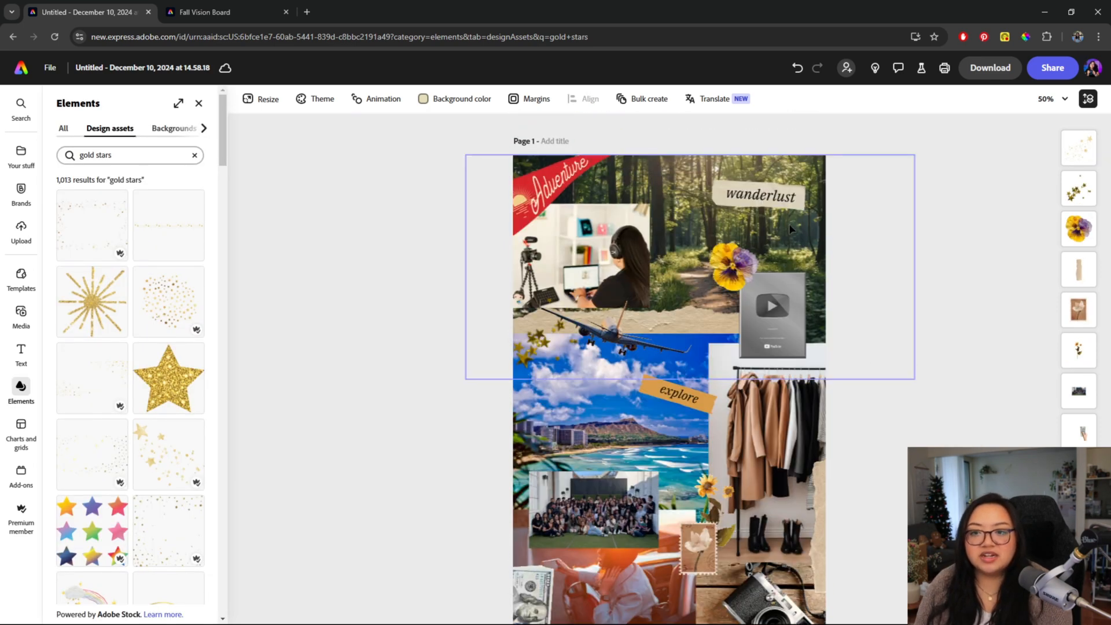
left_click(779, 202)
left_click_drag(779, 202, 725, 193)
Step: Review the tilted "explore" label and the "travel" label at the foot of the collage
scroll(886, 248, "up", 1)
scroll(728, 234, "down", 1)
left_click(677, 391)
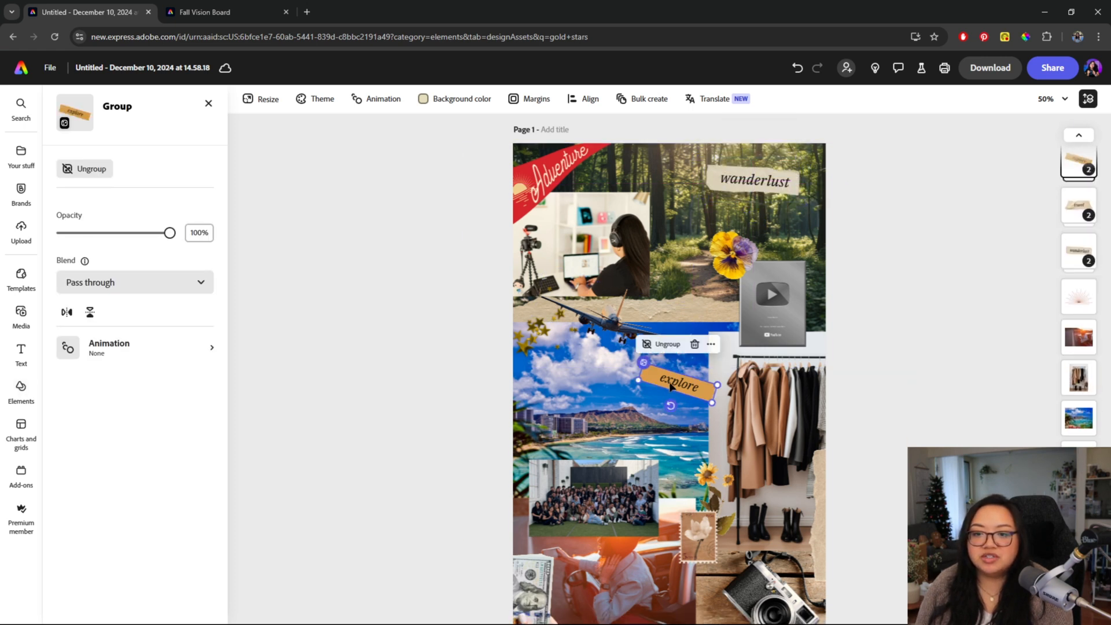
scroll(689, 463, "down", 3)
left_click(700, 544)
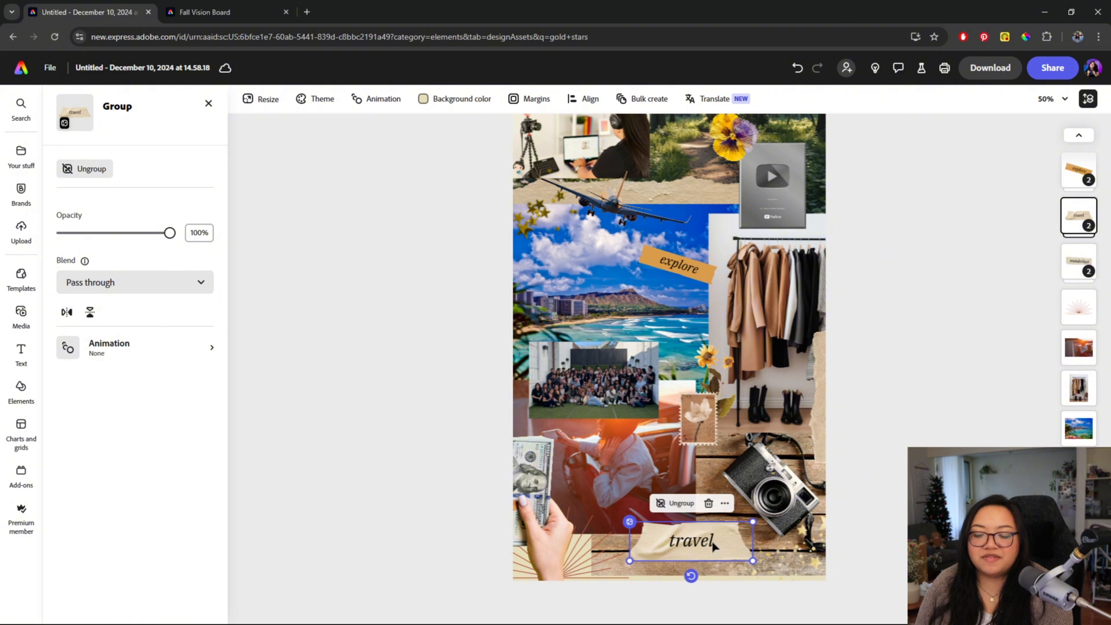
scroll(724, 348, "up", 4)
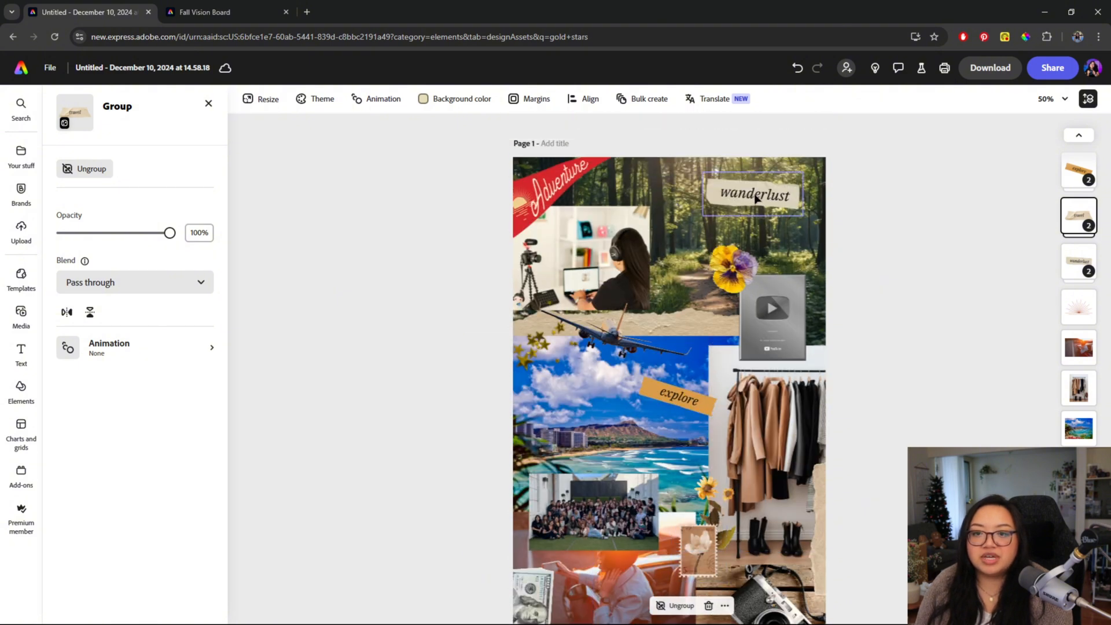
Step: Move the "wanderlust" label farther left above the pansy and replace its text with "make magic"
left_click(757, 199)
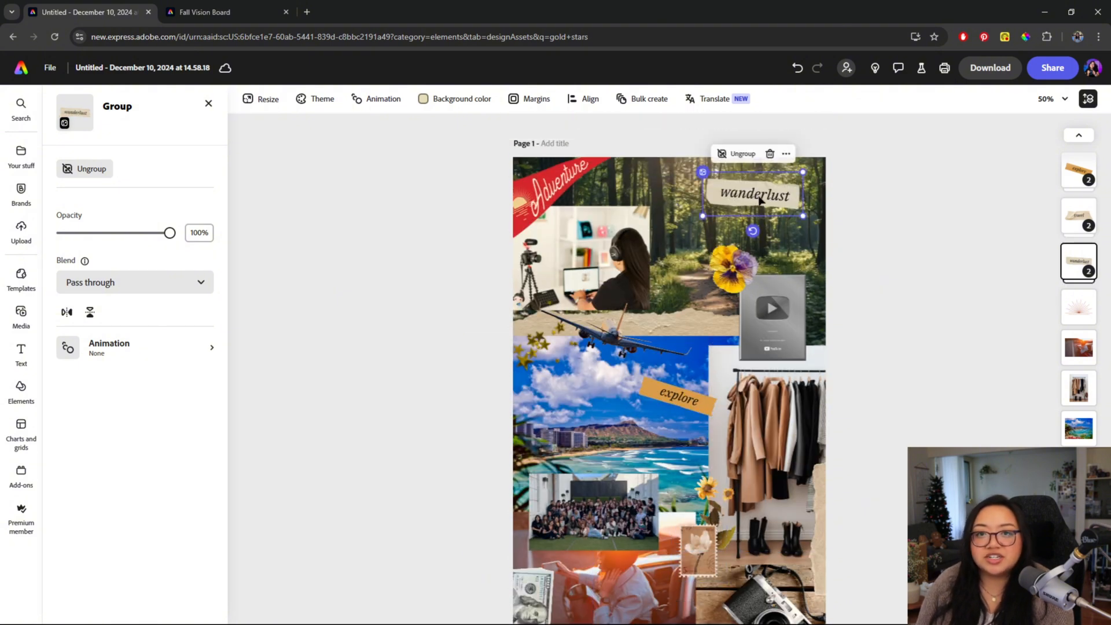
double_click(760, 199)
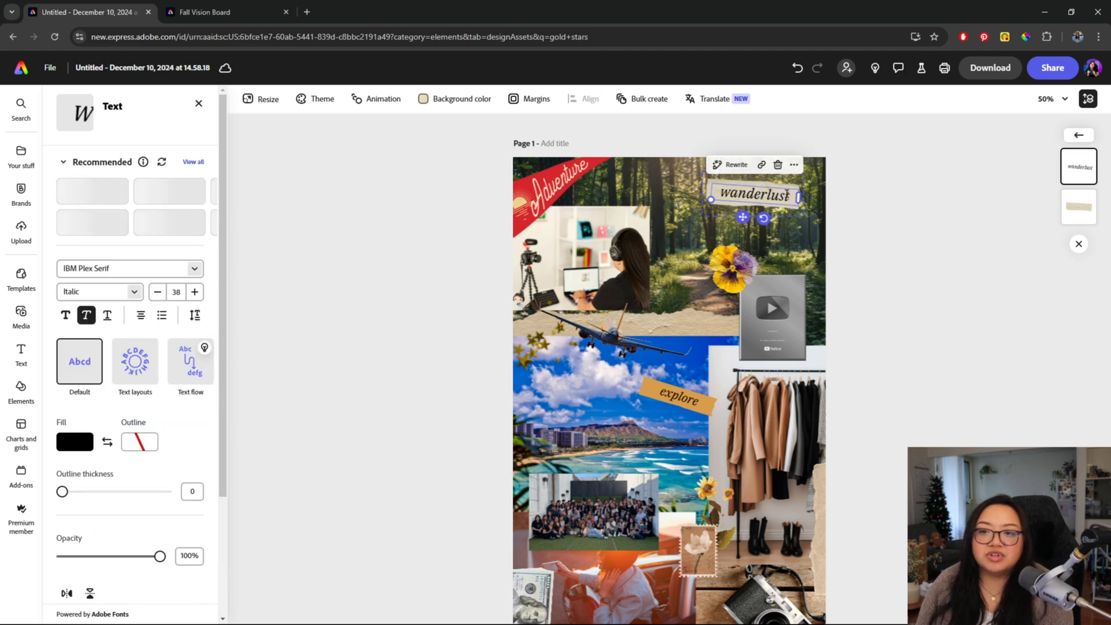
left_click(793, 197)
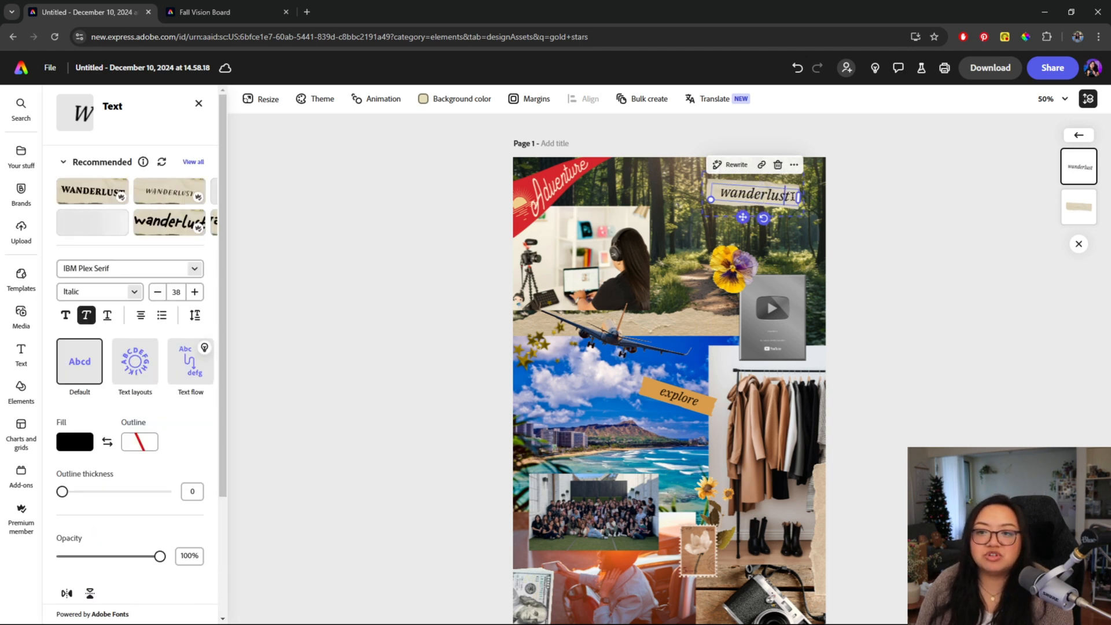
left_click(900, 232)
left_click_drag(765, 197, 752, 197)
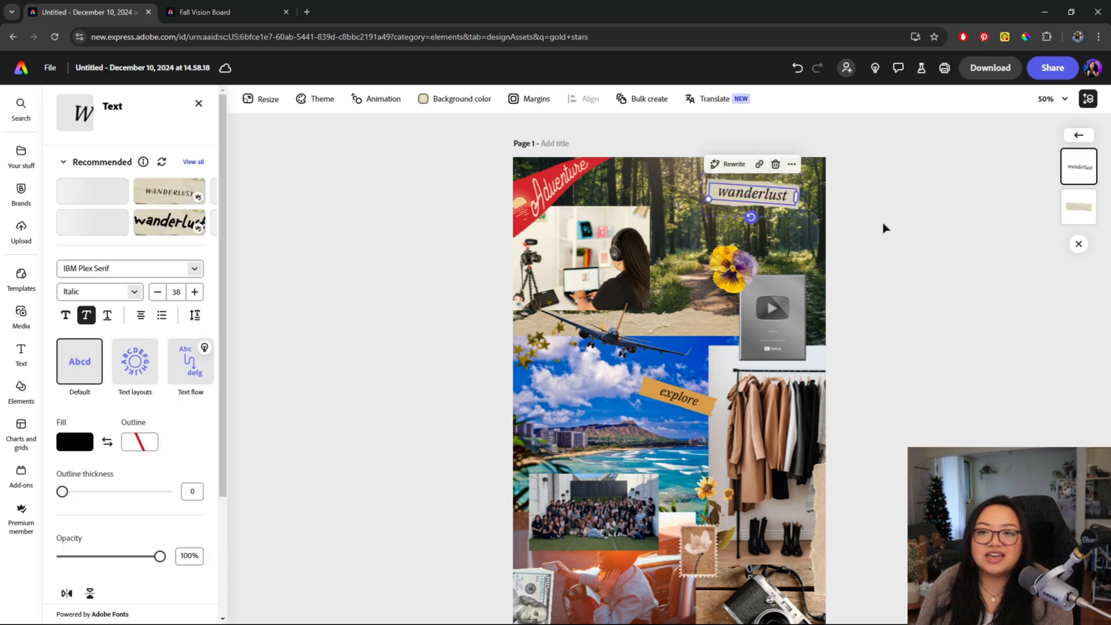
left_click(885, 228)
left_click(777, 199)
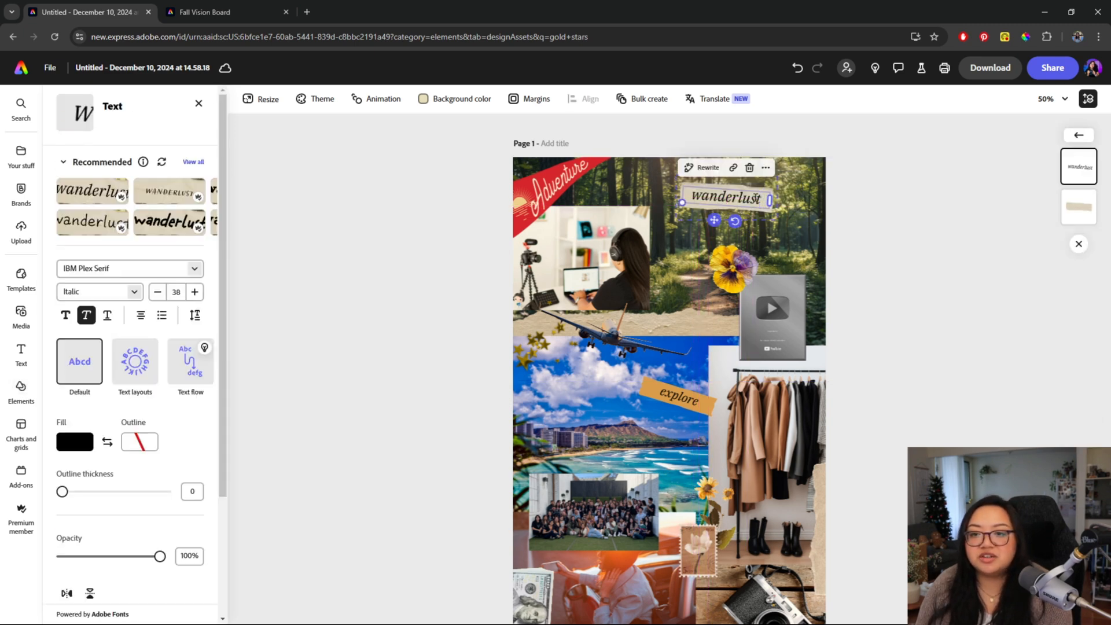
left_click_drag(763, 199, 681, 200)
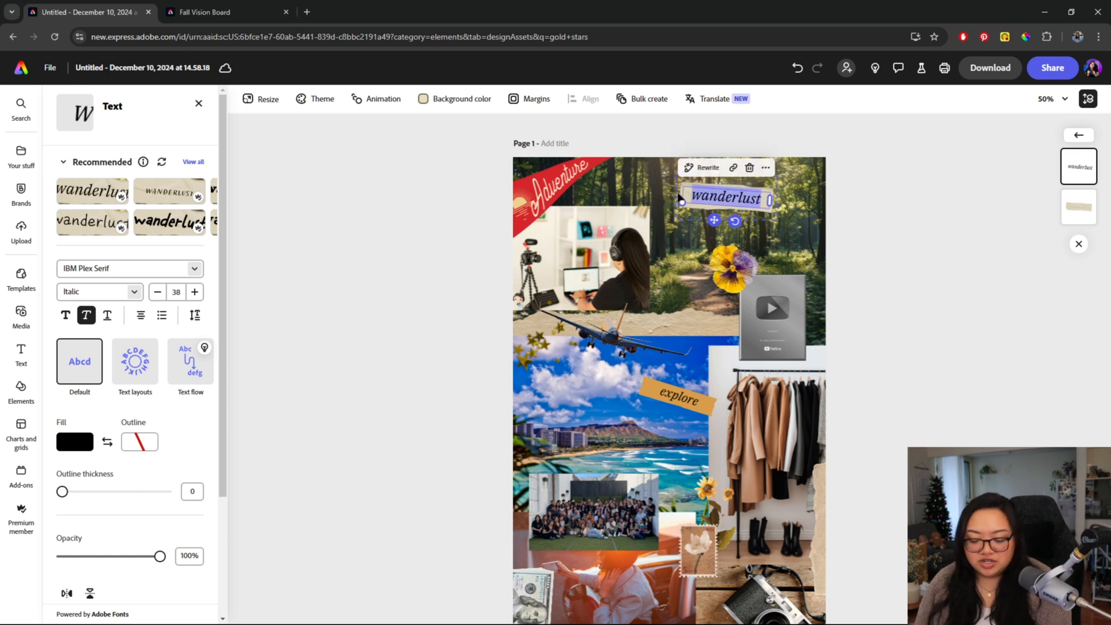
type("make magic")
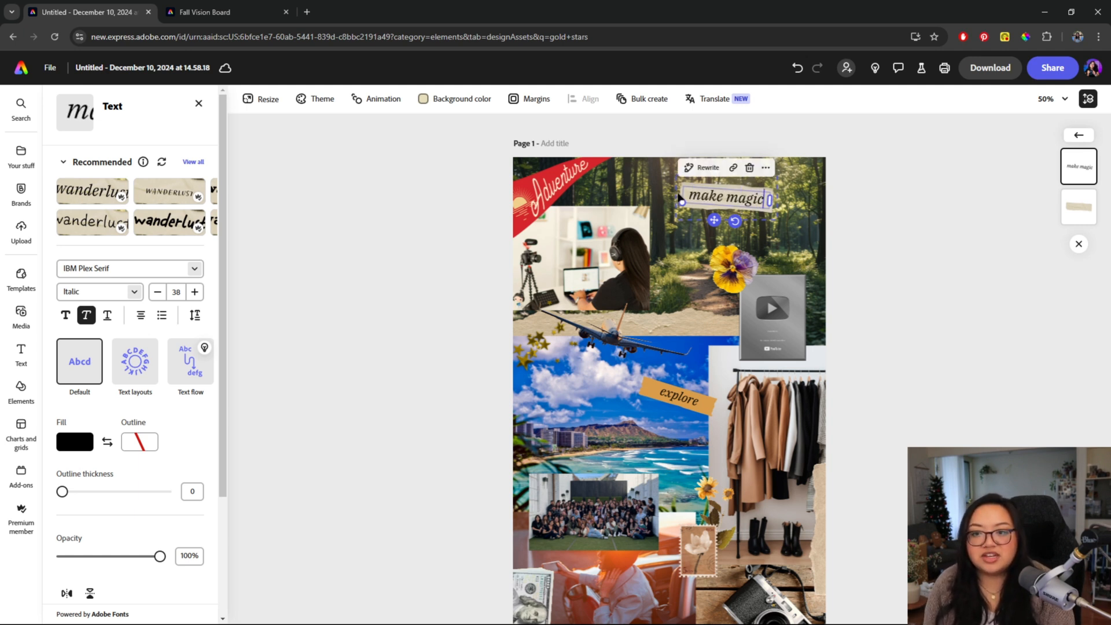
left_click(751, 206)
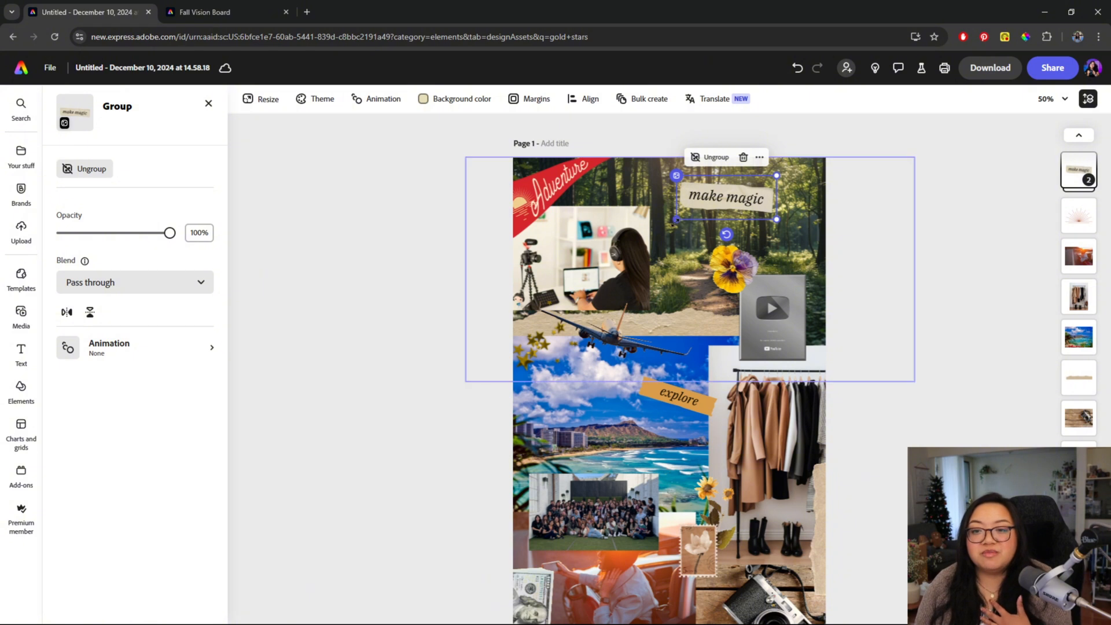
Step: Shrink the "make magic" label and move it to the forest photo's upper-right corner
left_click_drag(675, 220, 776, 186)
left_click(737, 191)
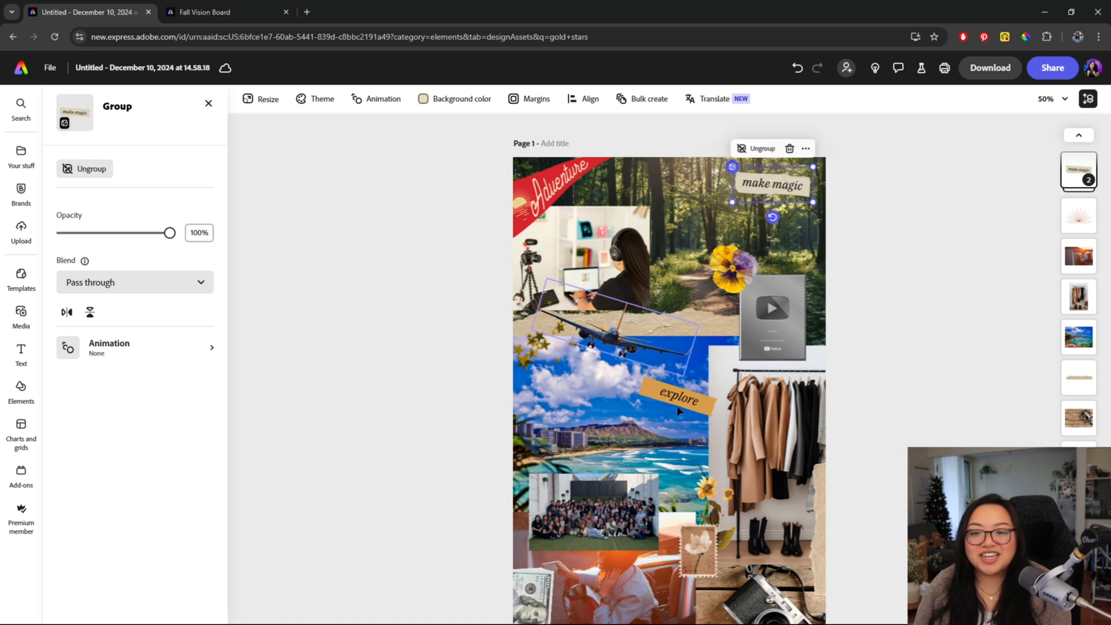
Step: Rotate the orange "explore" label over the beach photo so it slopes upward to the right
left_click(698, 407)
left_click_drag(671, 424, 694, 397)
left_click(698, 397)
scroll(701, 451, "down", 5)
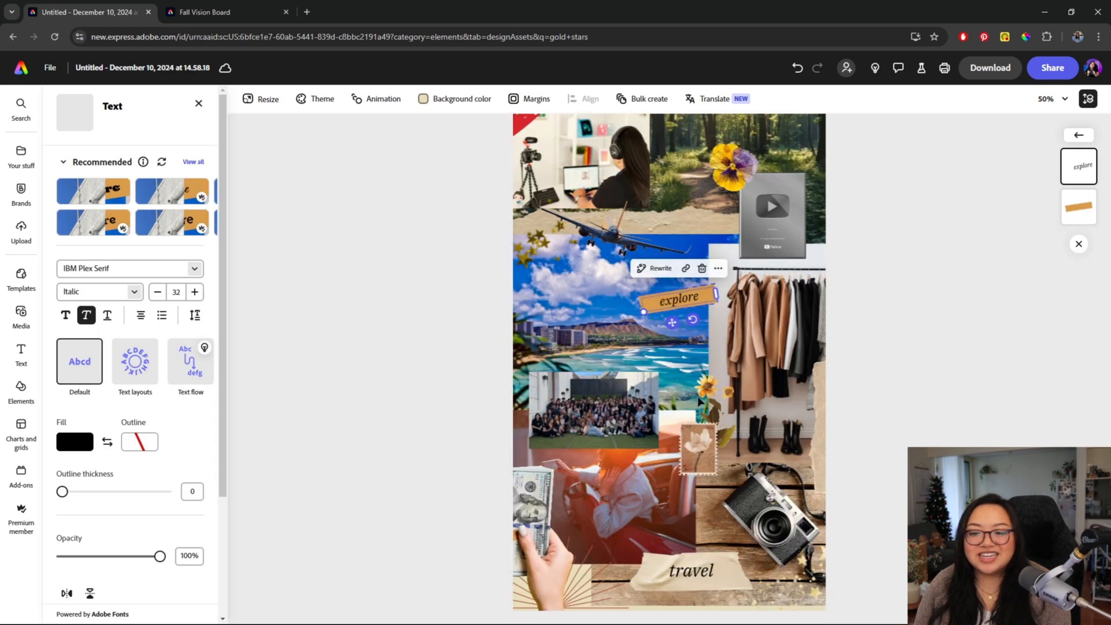
scroll(701, 468, "up", 2)
scroll(701, 468, "up", 3)
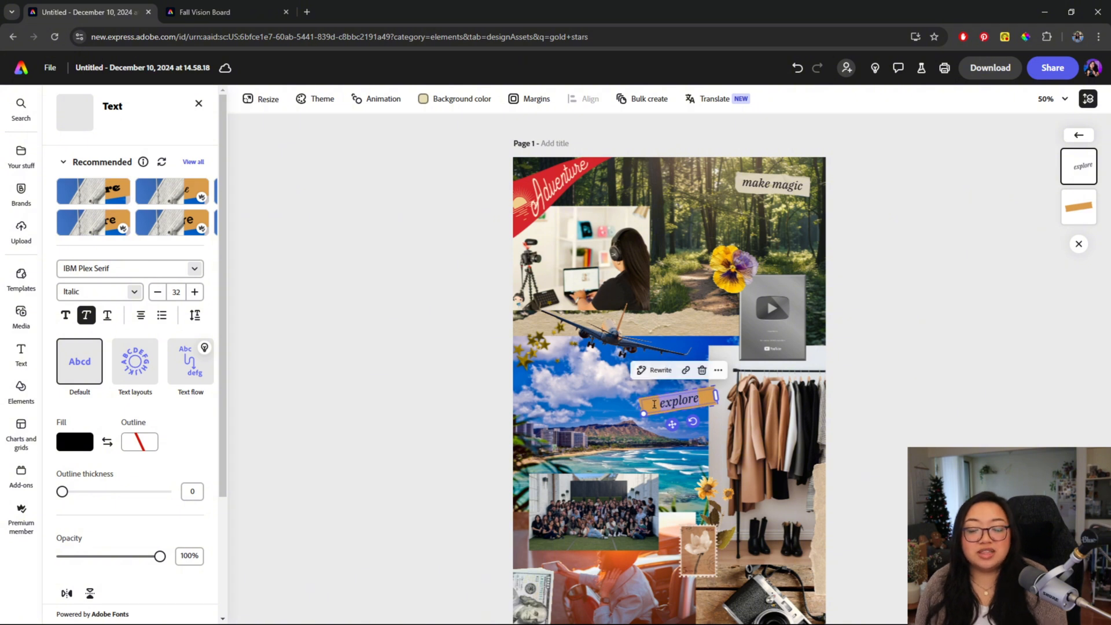
Step: Replace the "explore" text with "financial stability", widen its text box to fit one line, and shift it left over the orange strip
double_click(654, 404)
type("fina")
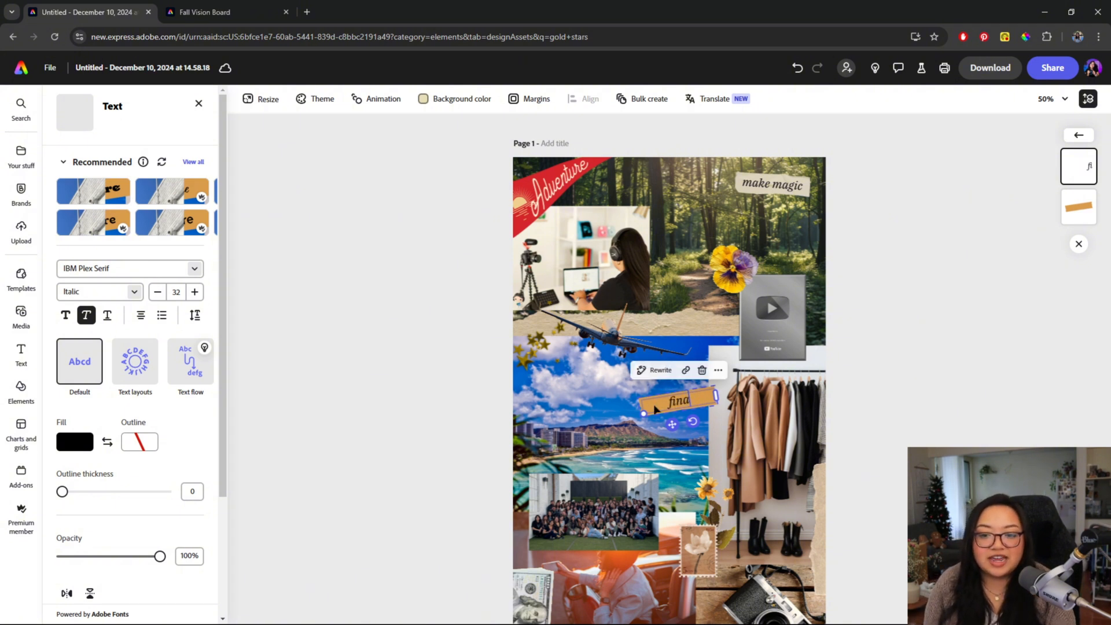
type("ncial sta")
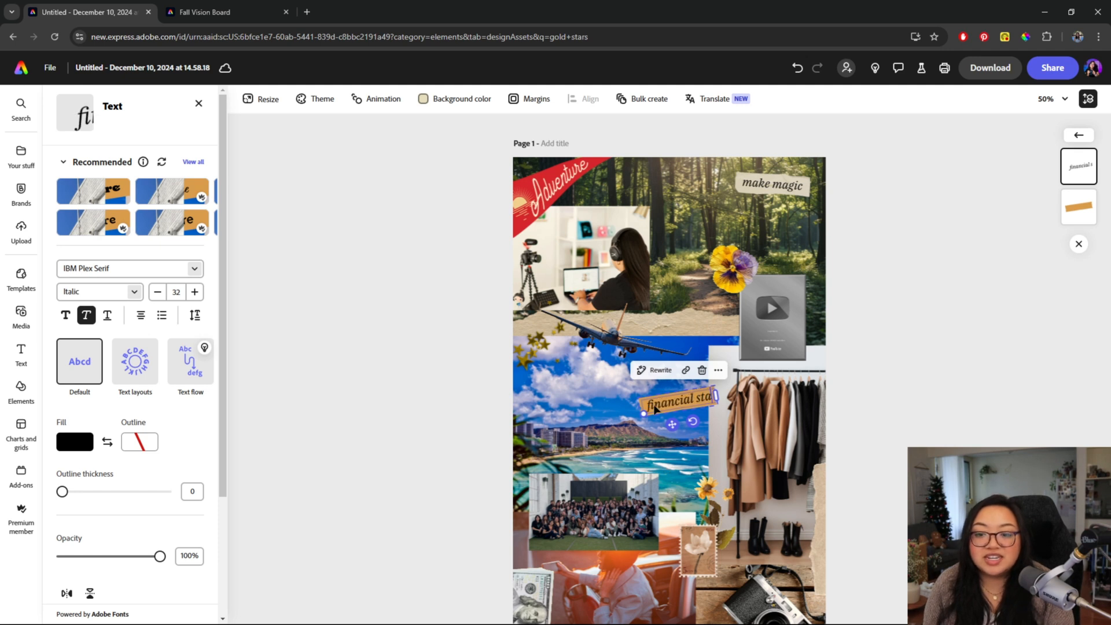
type("bility")
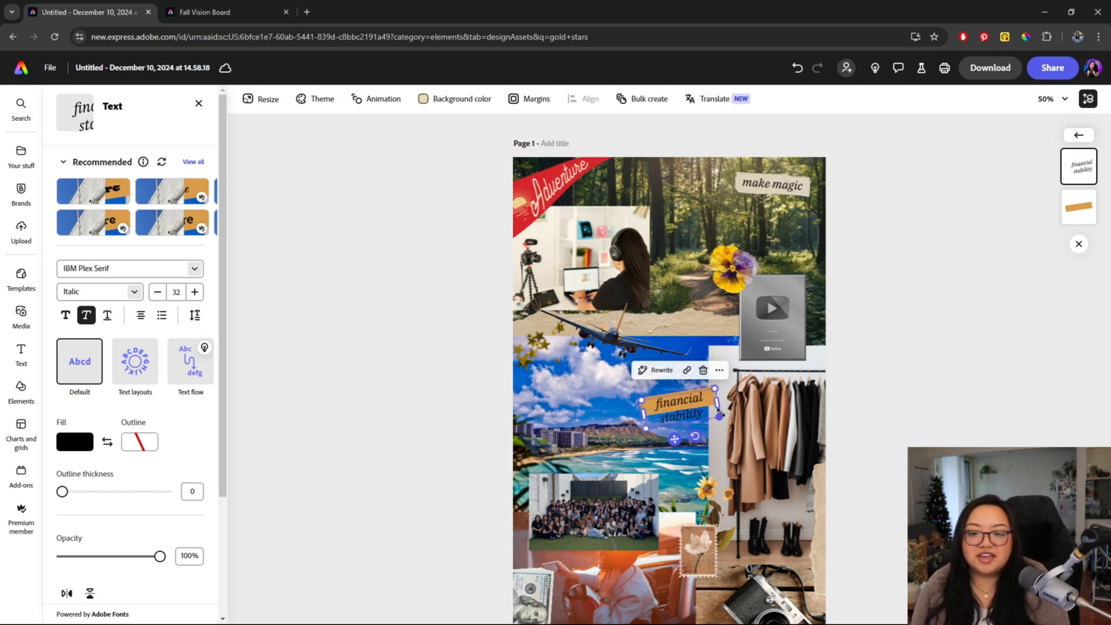
left_click_drag(719, 403, 739, 393)
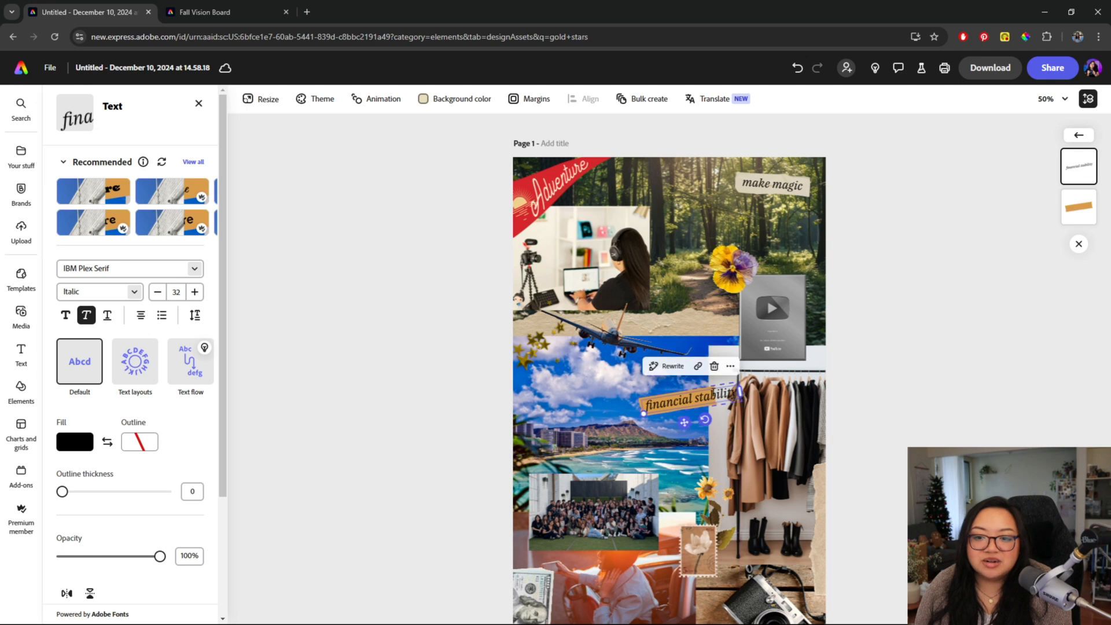
mouse_move(685, 419)
left_mouse_down()
mouse_move(655, 405)
mouse_move(667, 403)
mouse_move(670, 422)
left_mouse_up()
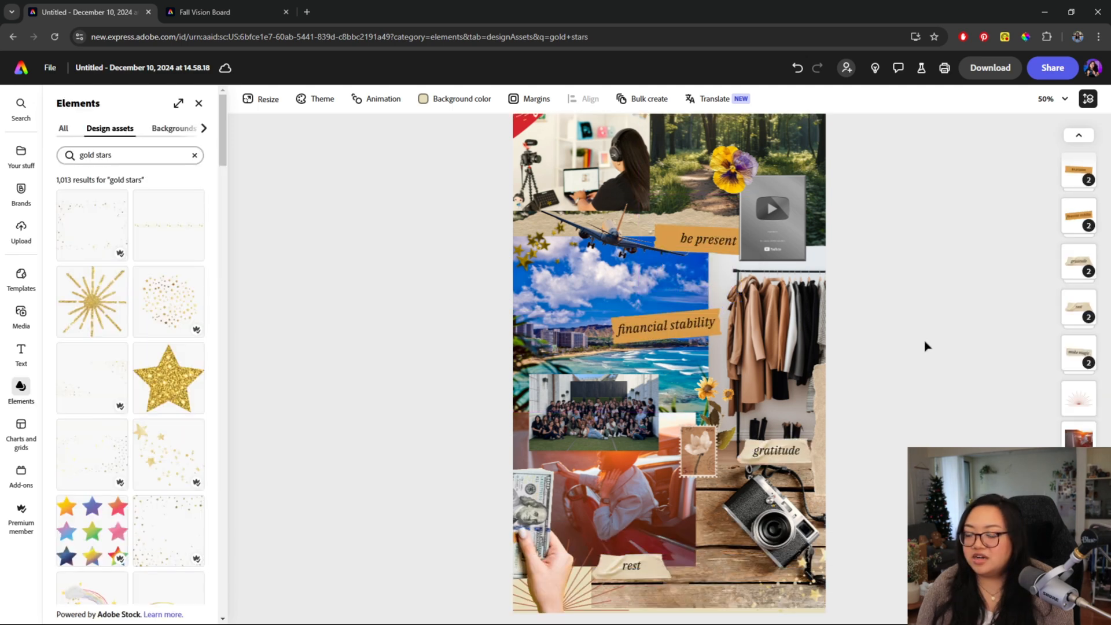
Step: Review the whole collage from top to bottom, including its reworded labels
scroll(924, 344, "down", 1)
scroll(921, 341, "up", 3)
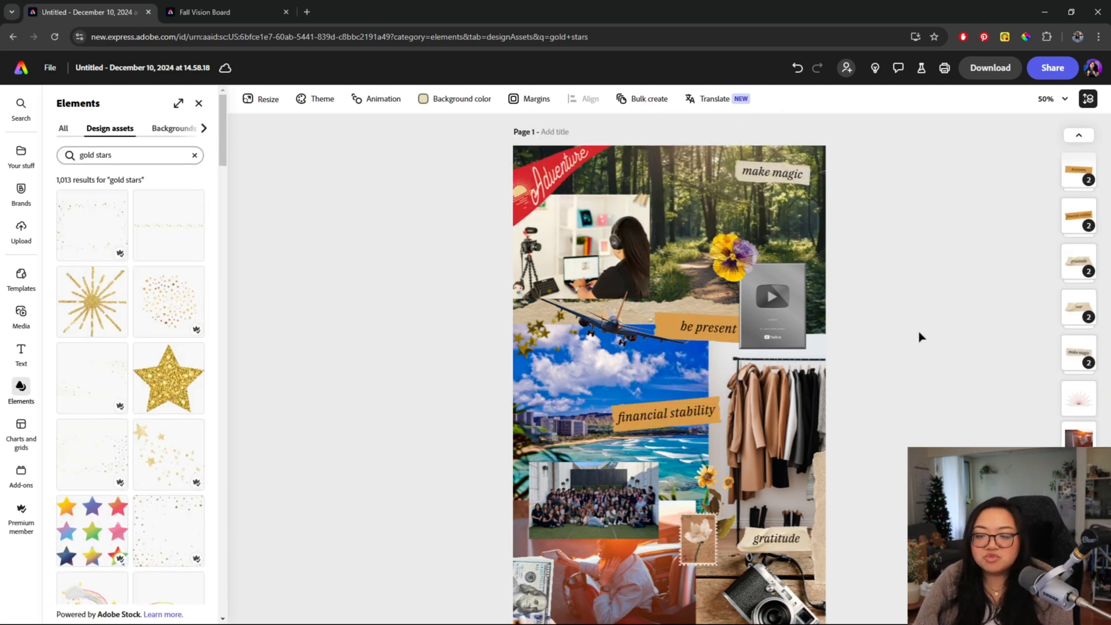
scroll(921, 333, "up", 1)
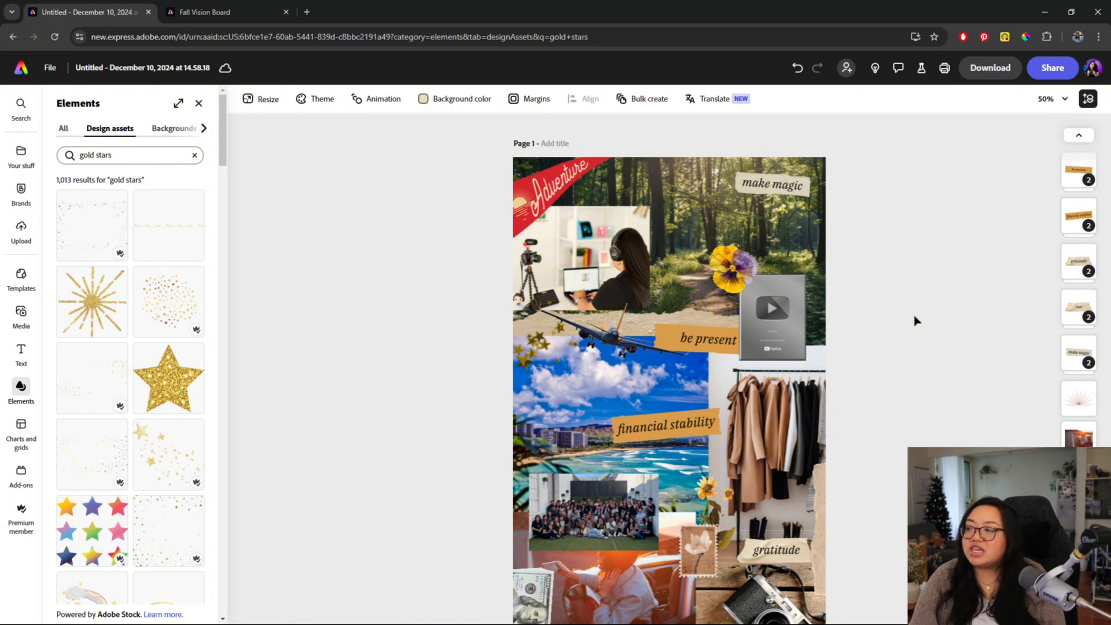
scroll(905, 300, "down", 5)
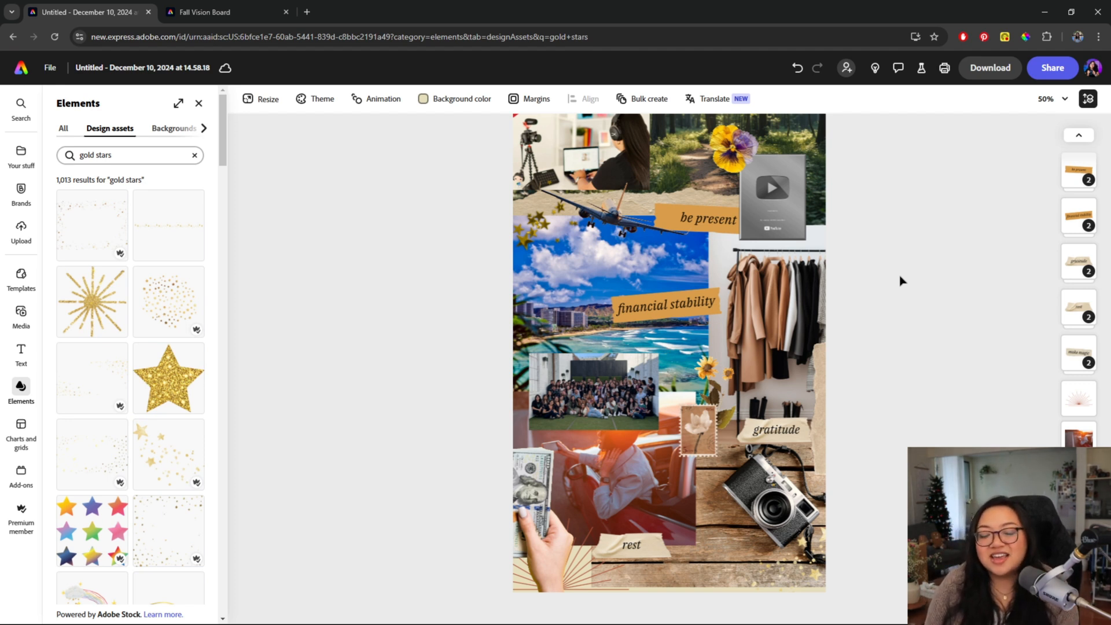
scroll(895, 278, "up", 1)
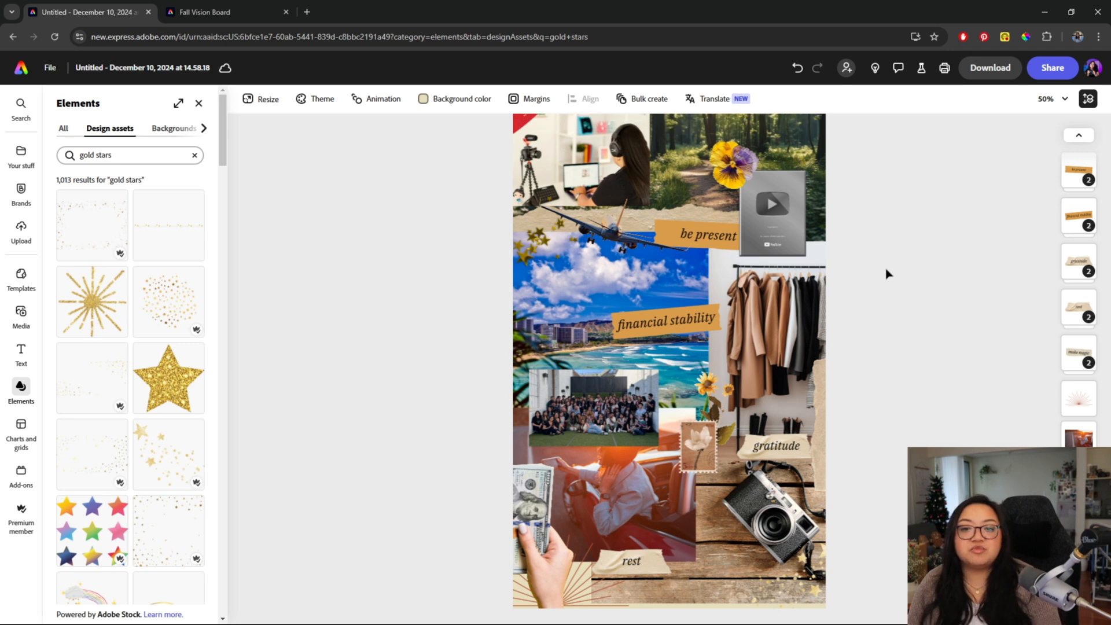
scroll(891, 267, "up", 2)
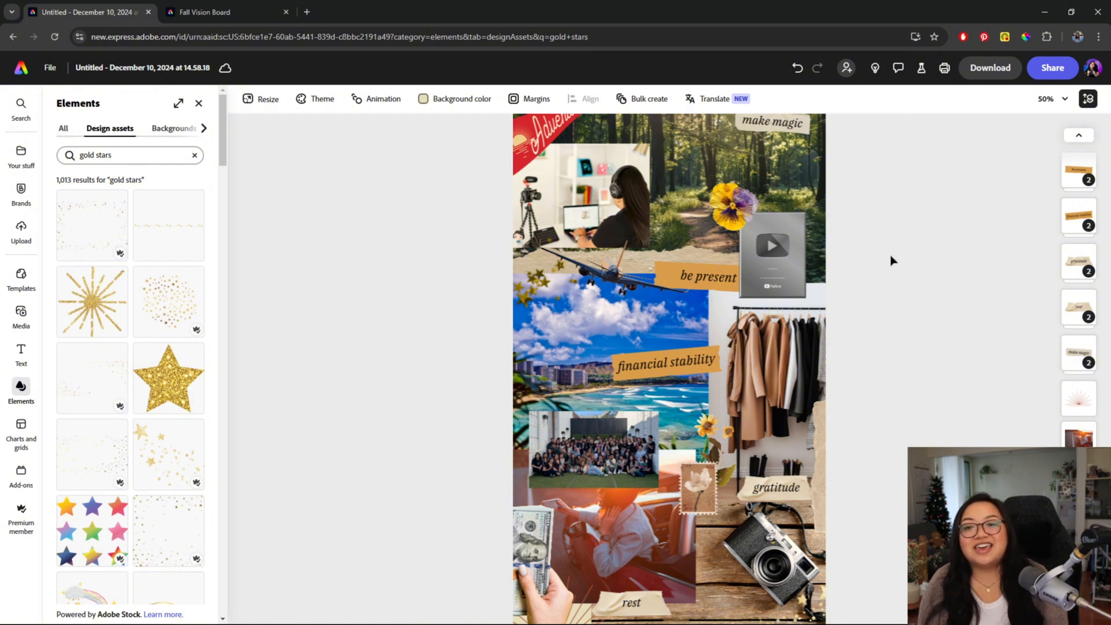
Step: Nudge the silver play button plaque slightly right, beside the "be present" label
left_click(772, 250)
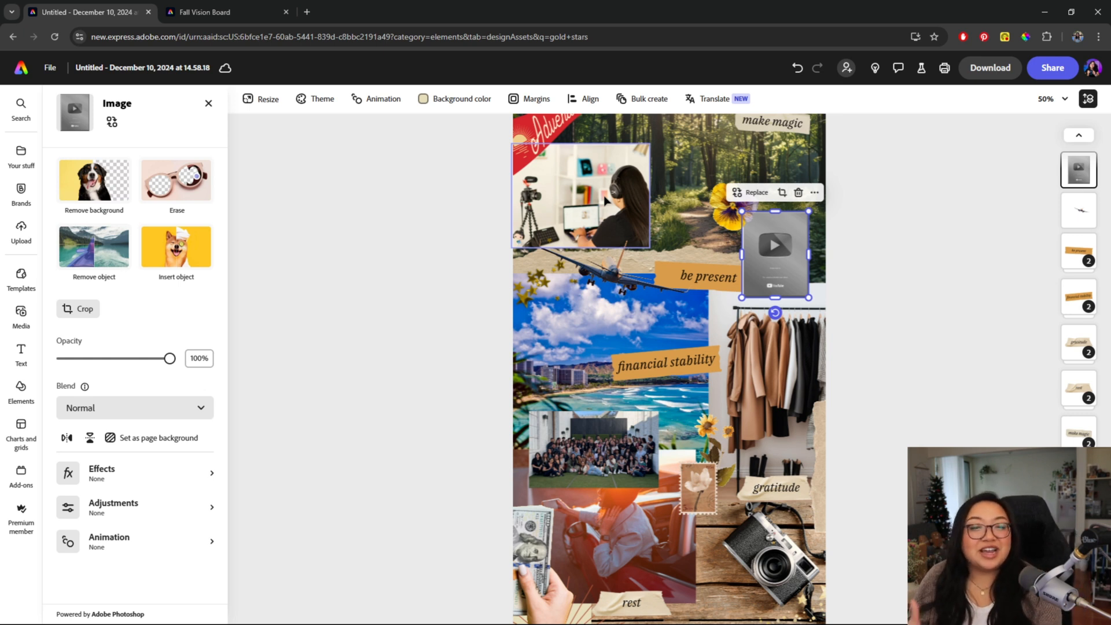
left_click(873, 349)
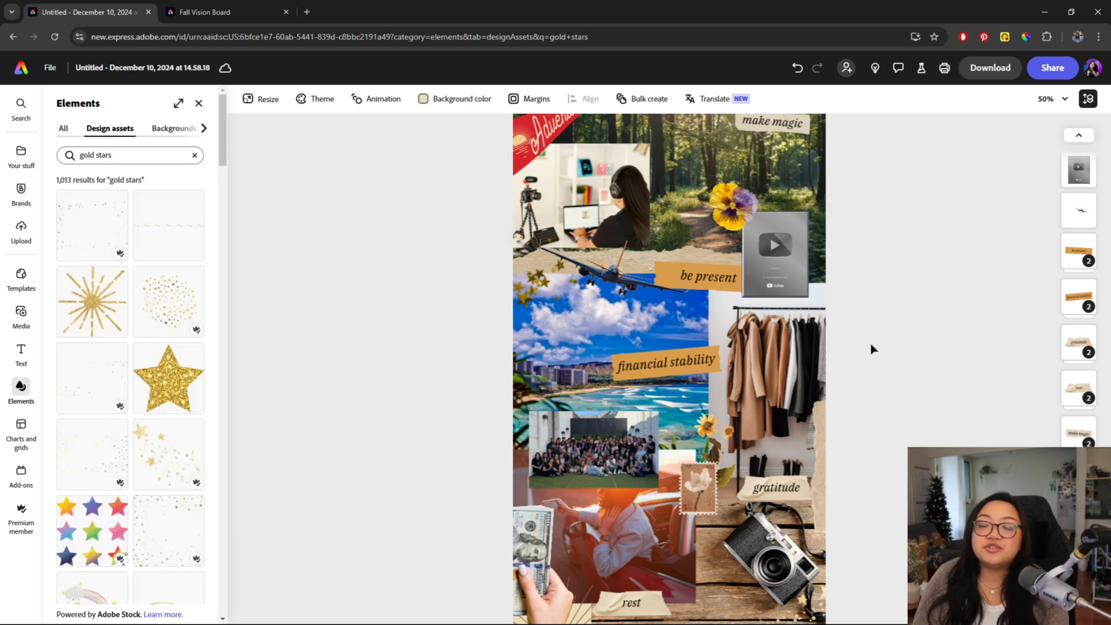
Step: Examine the file formats offered for downloading the design, then close the download options
left_click(987, 71)
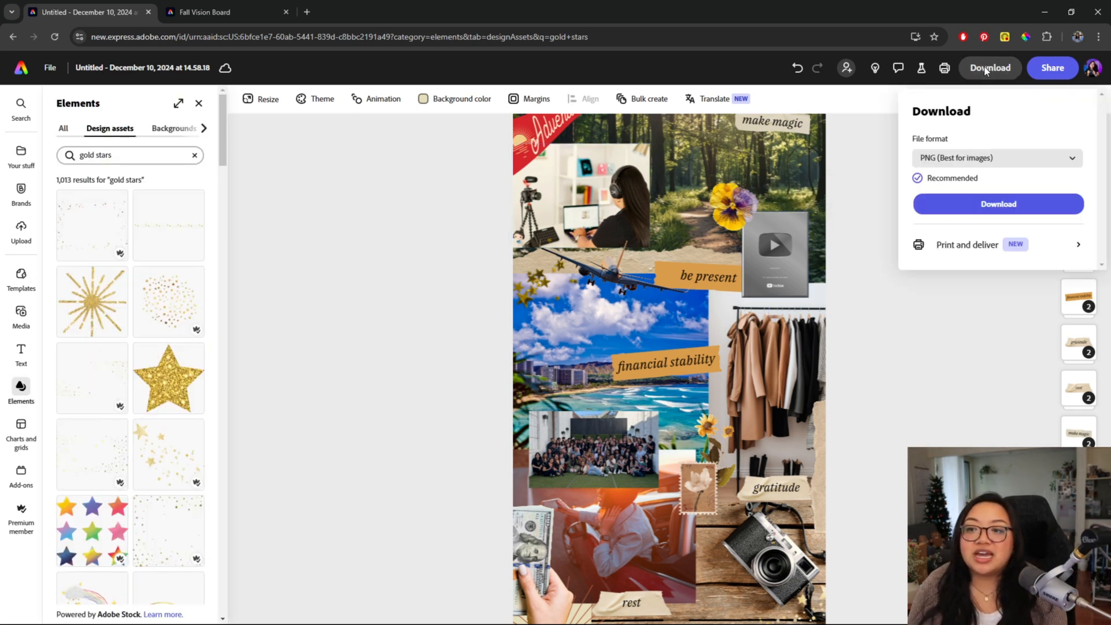
left_click(999, 165)
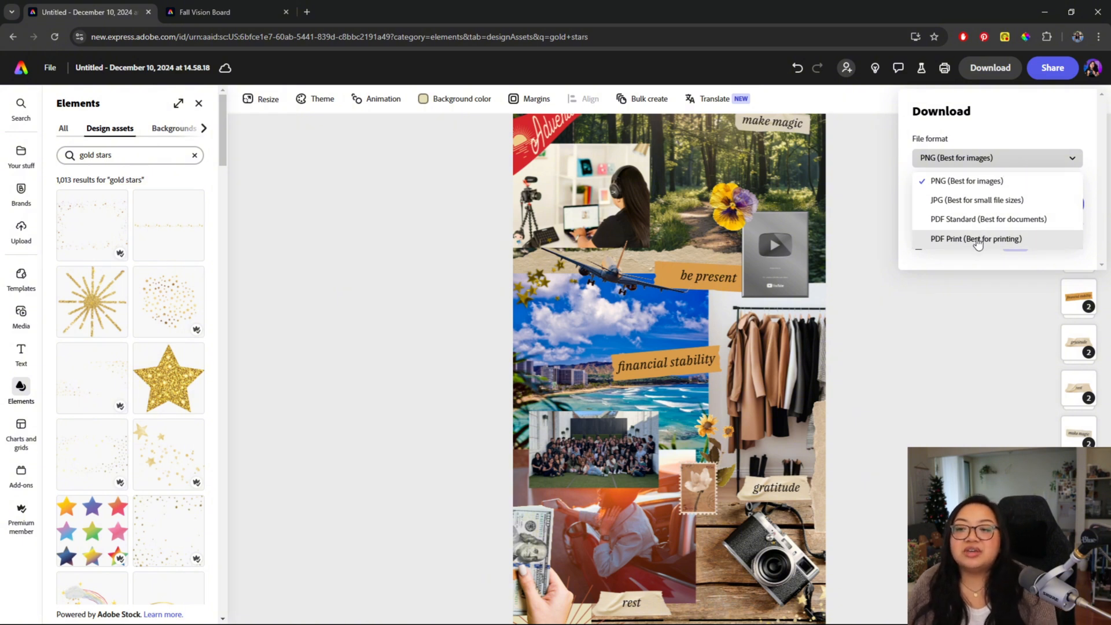
left_click(959, 279)
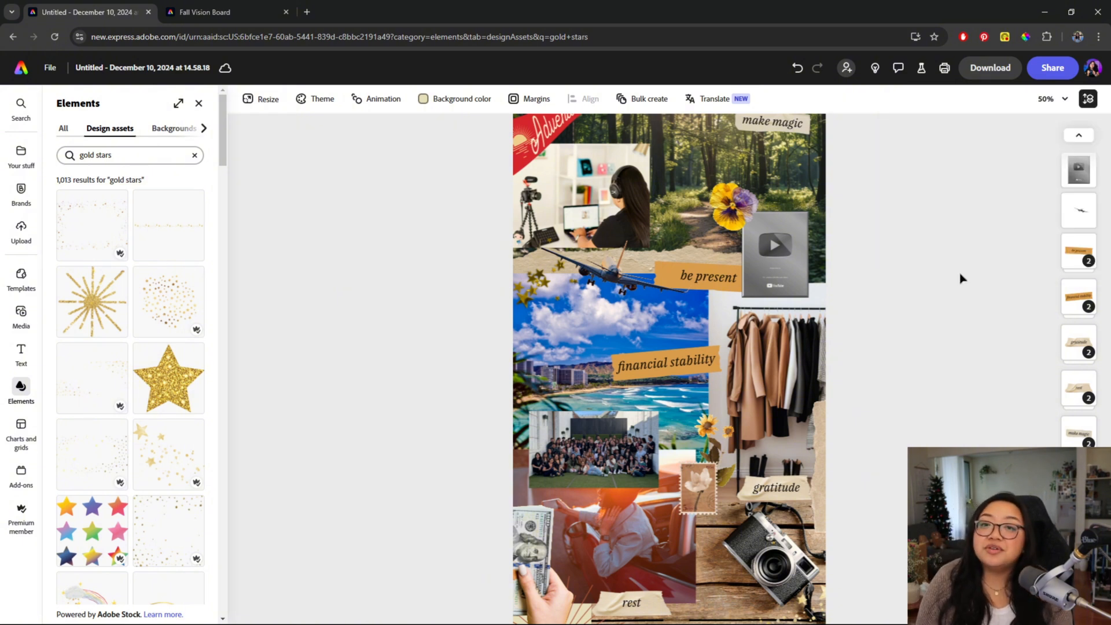